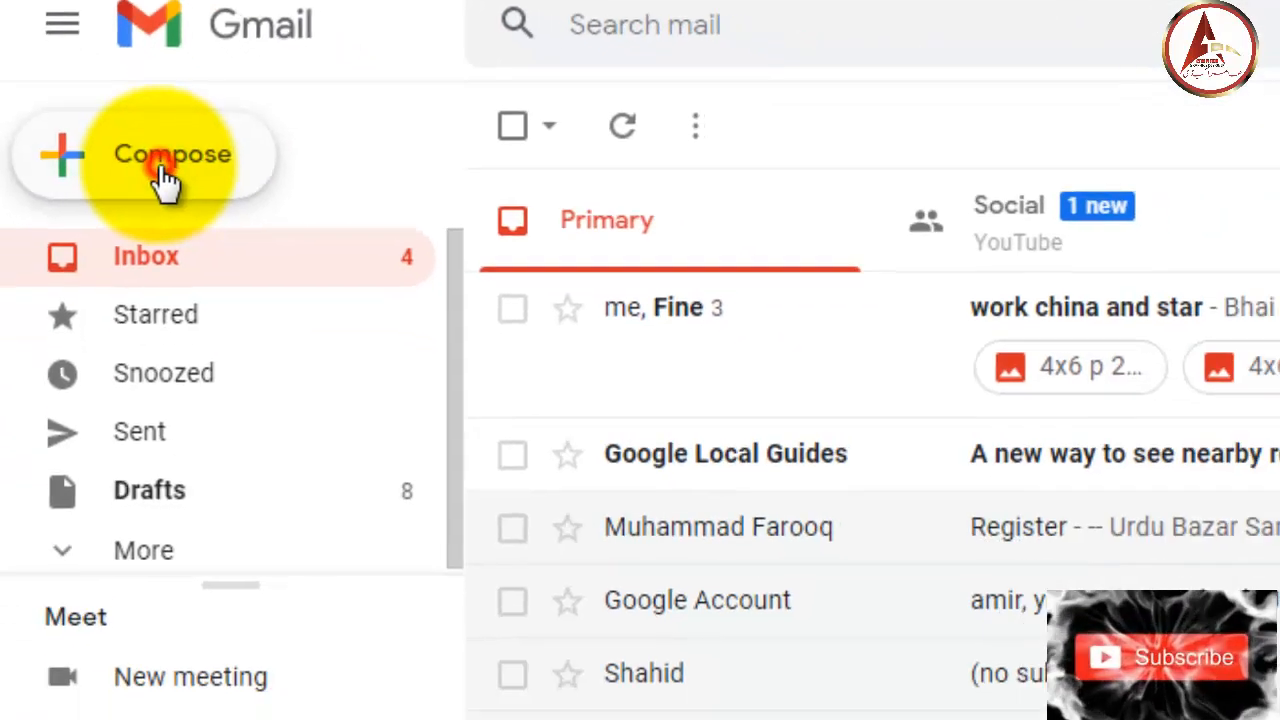
- Open Gmail's full settings and scroll the General tab down to the empty Signature section
left_click(240, 325)
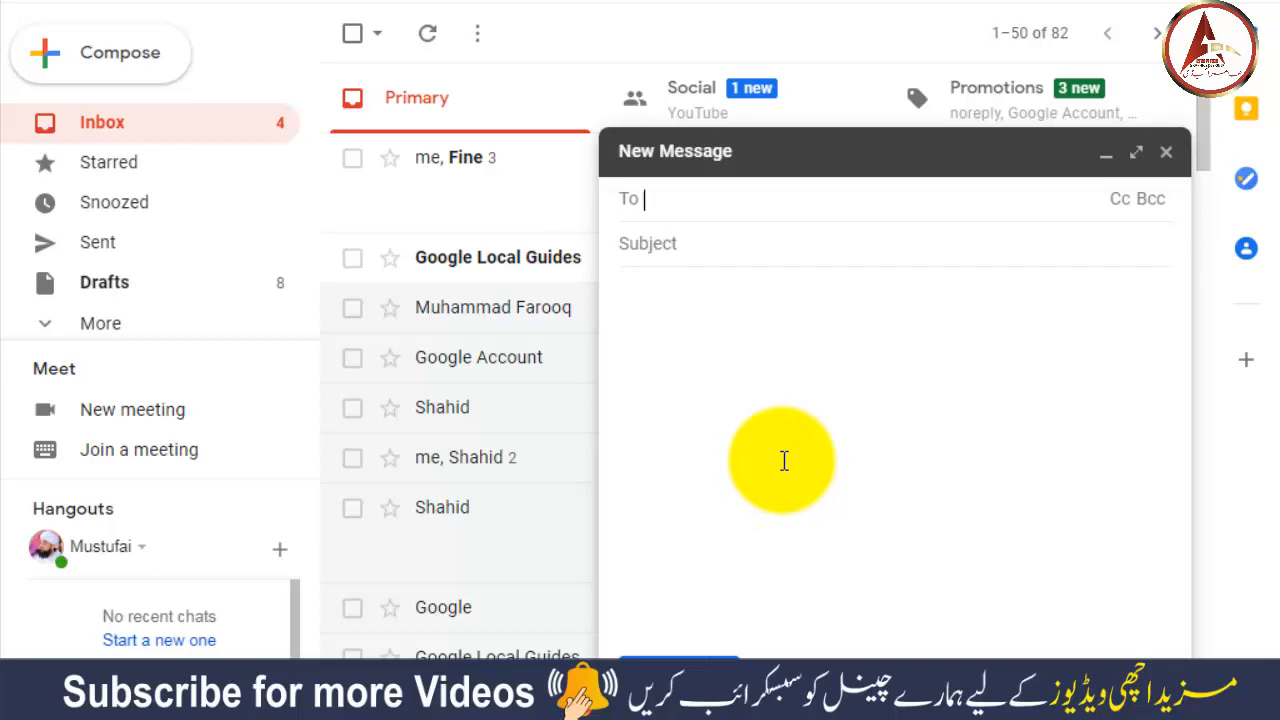
left_click(1106, 152)
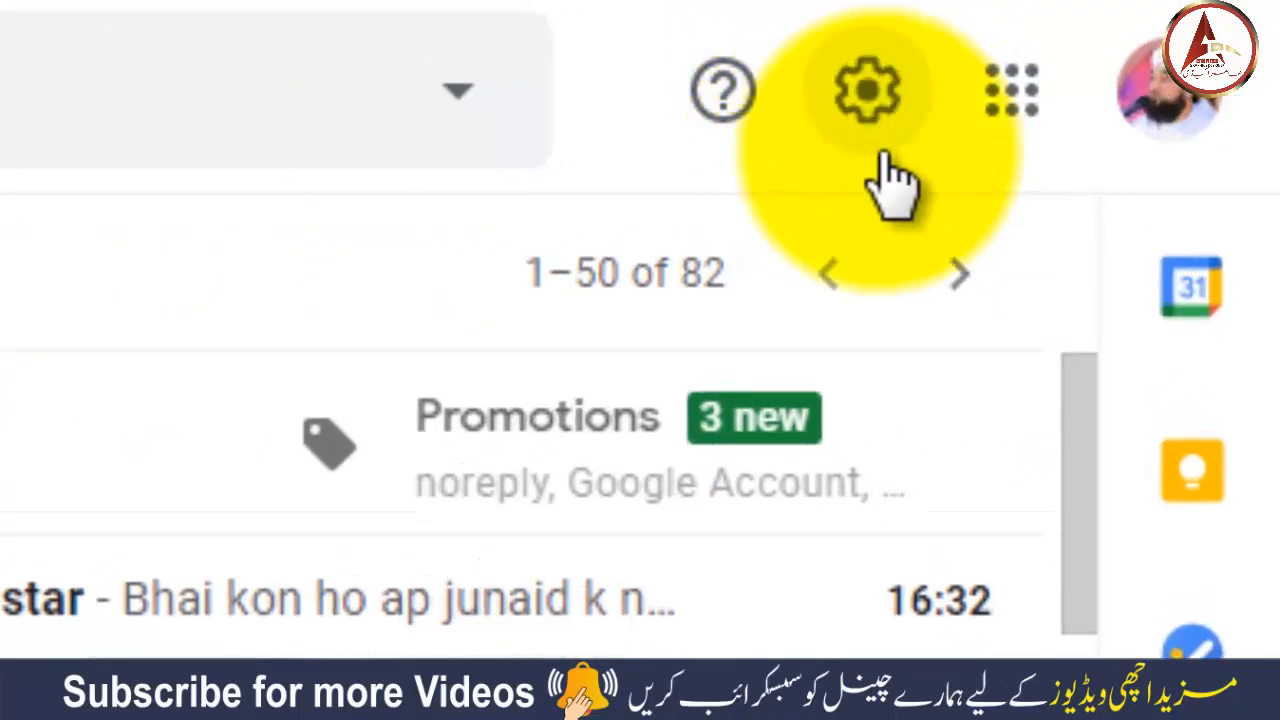
left_click(872, 96)
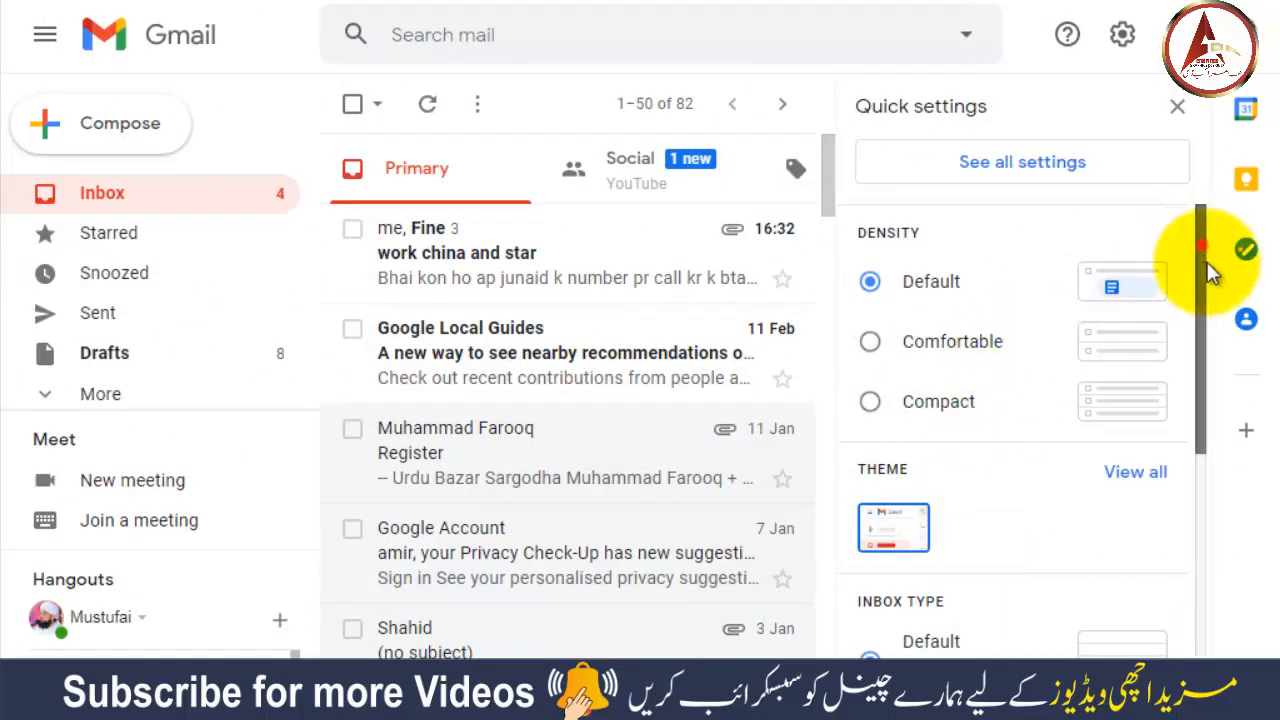
mouse_move(1201, 250)
left_mouse_down()
mouse_move(1217, 353)
mouse_move(1208, 264)
left_mouse_up()
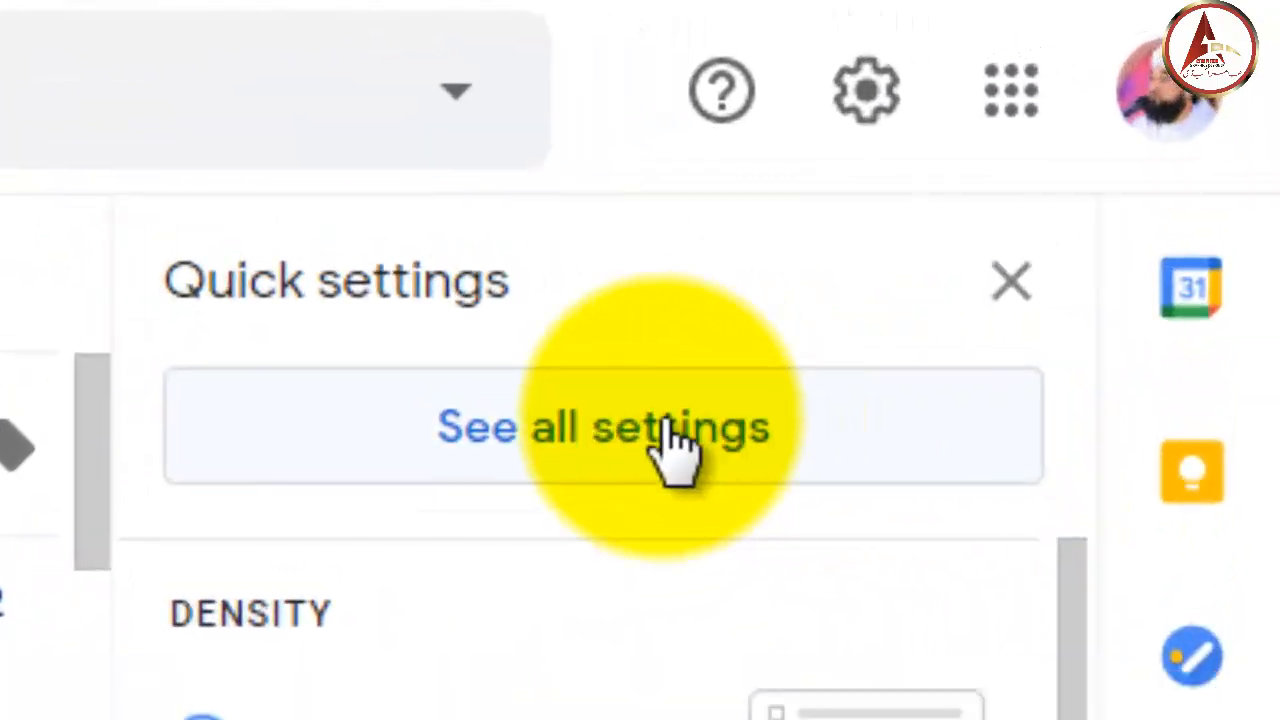
left_click(1033, 161)
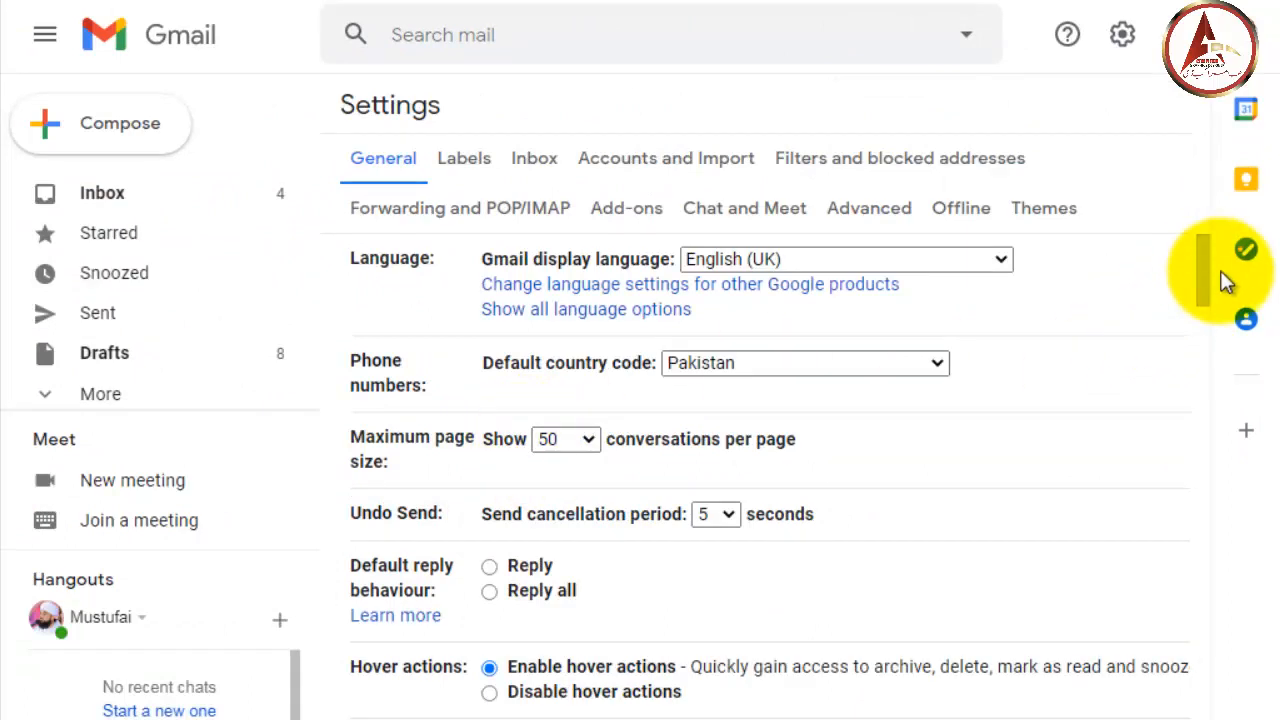
left_click_drag(1204, 254, 1188, 664)
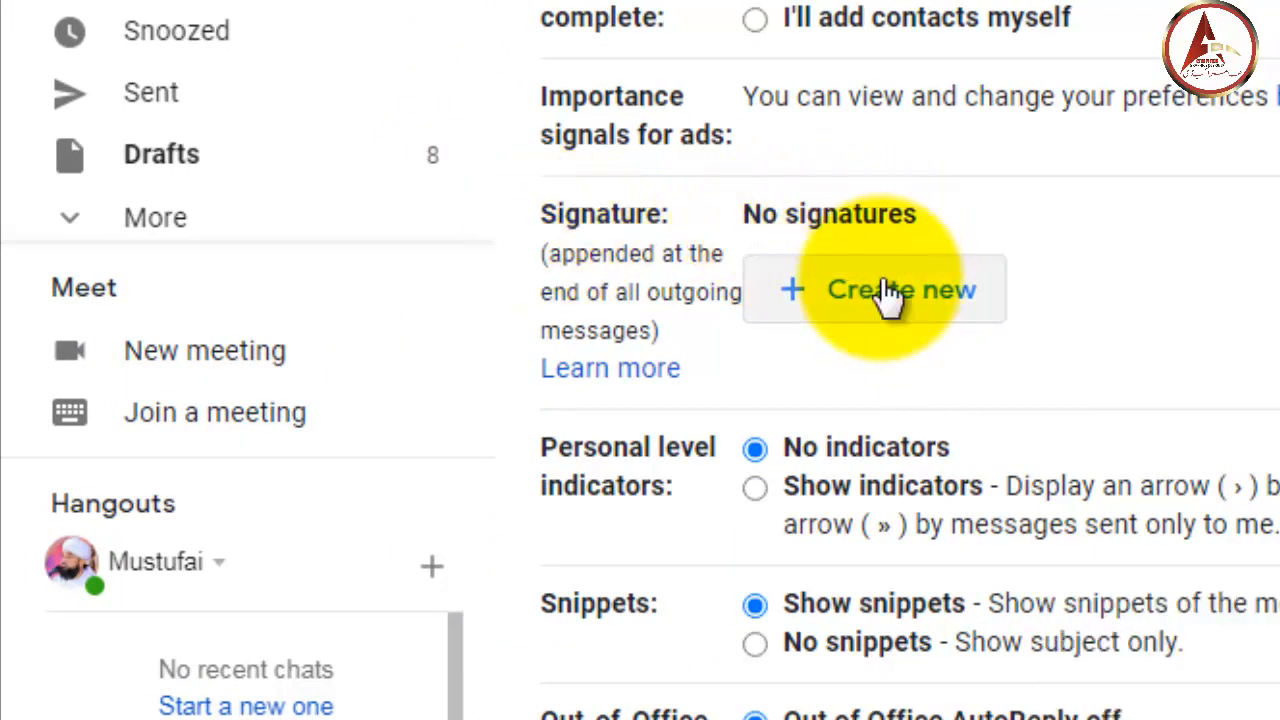
- Create a new signature named with the business name
left_click(888, 300)
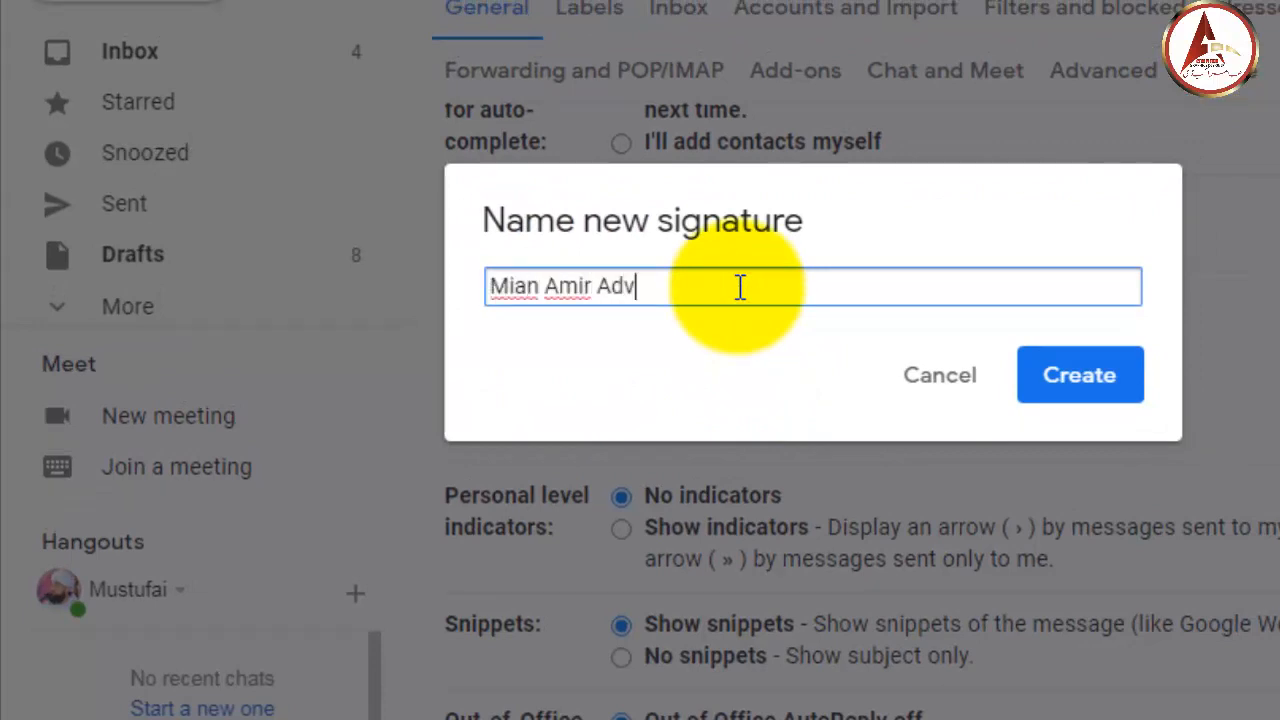
type("Mian Amir Advertiser")
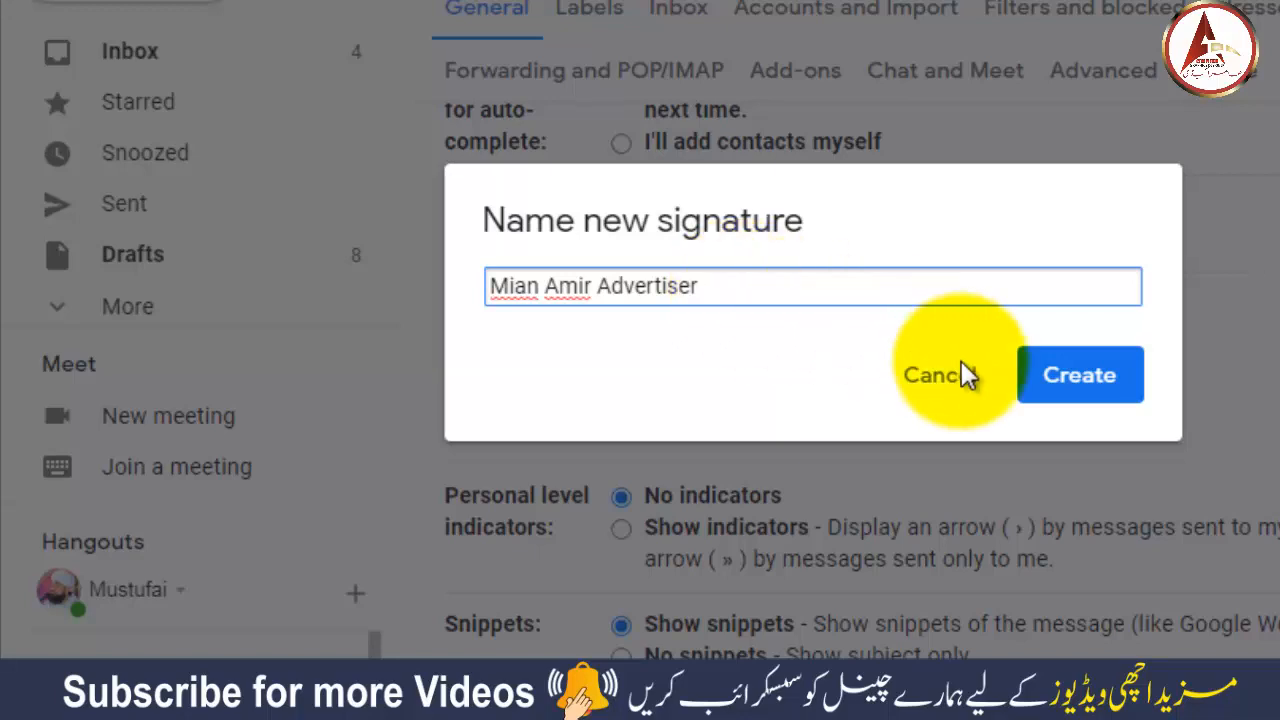
left_click(1087, 381)
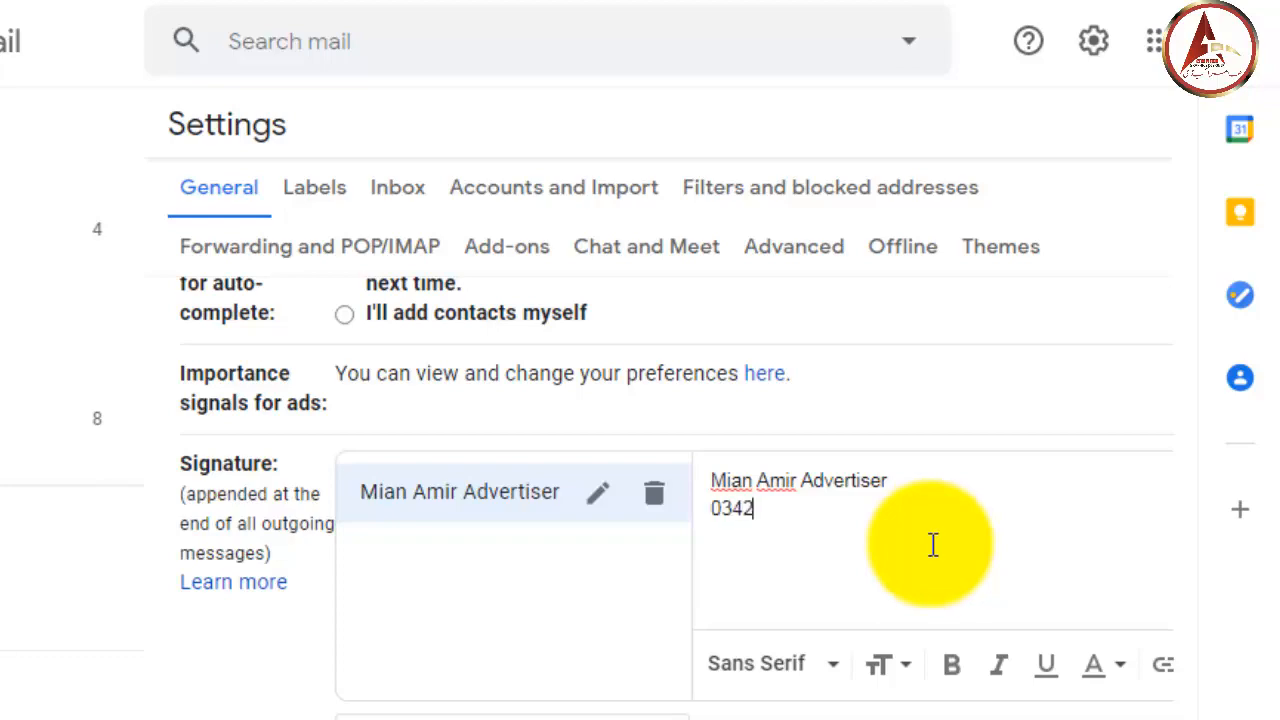
- Finish the first phone number and add the second phone number on the next line
type("611468")
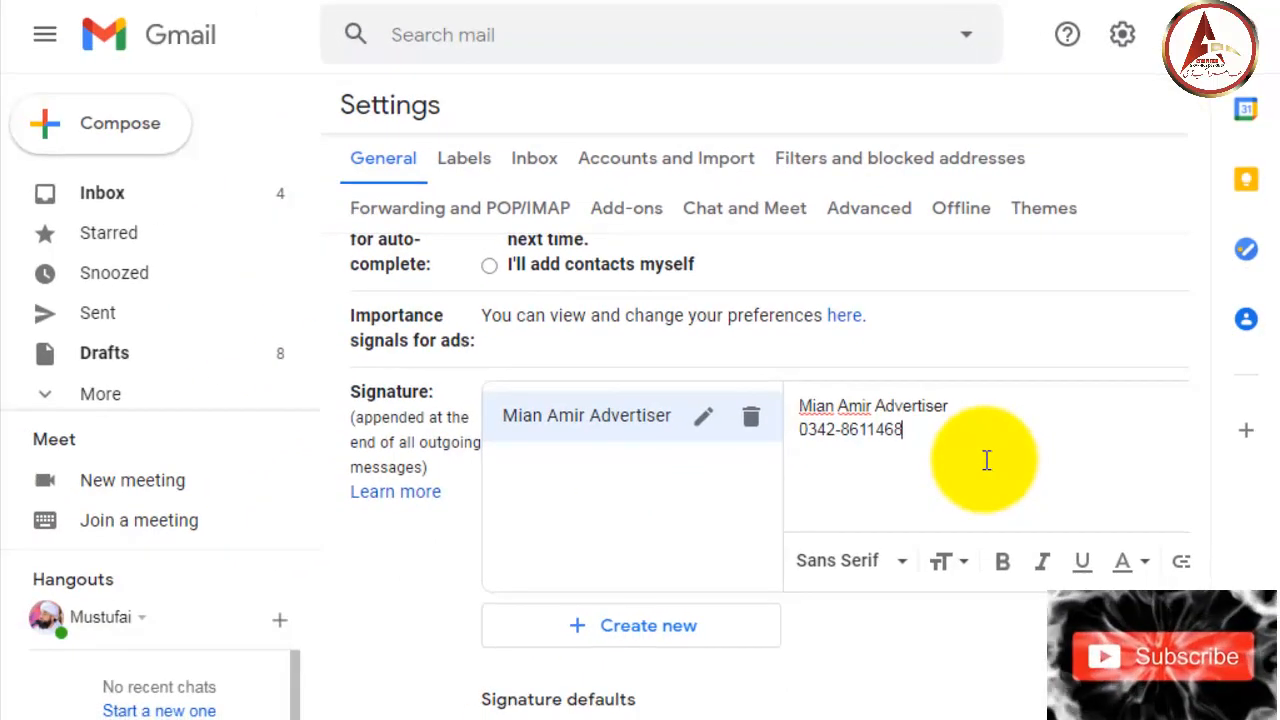
key("Return")
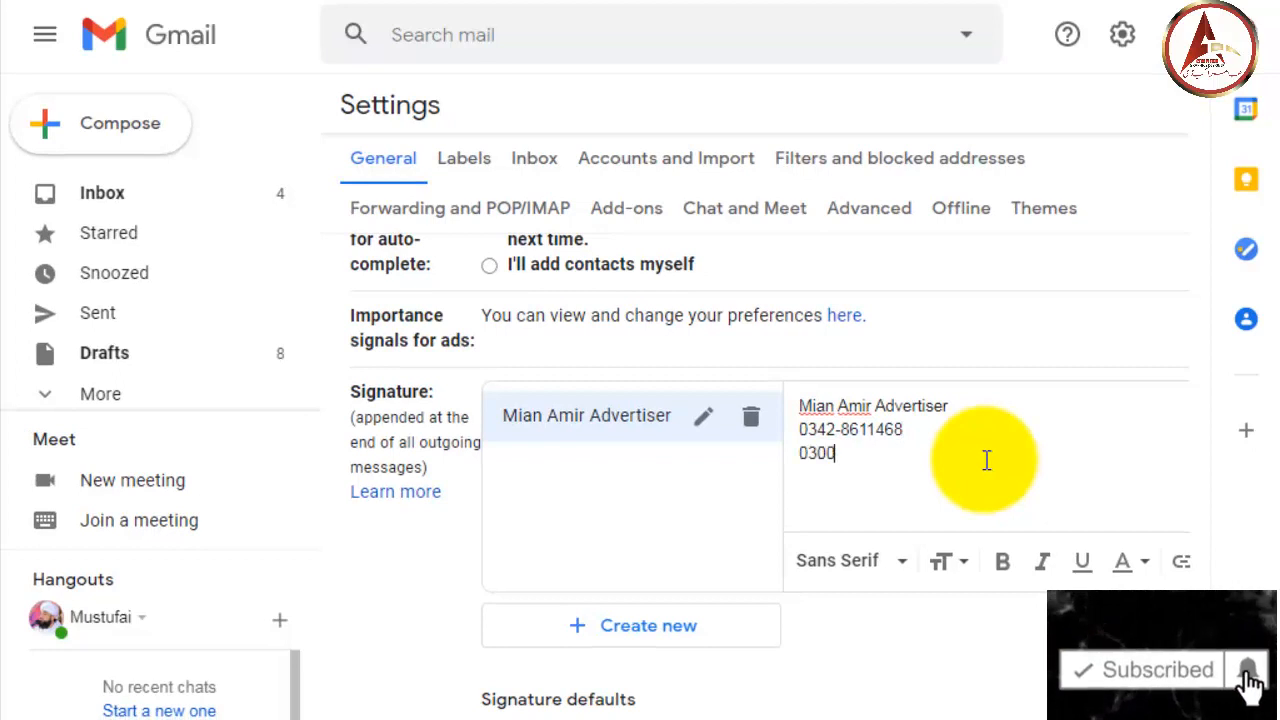
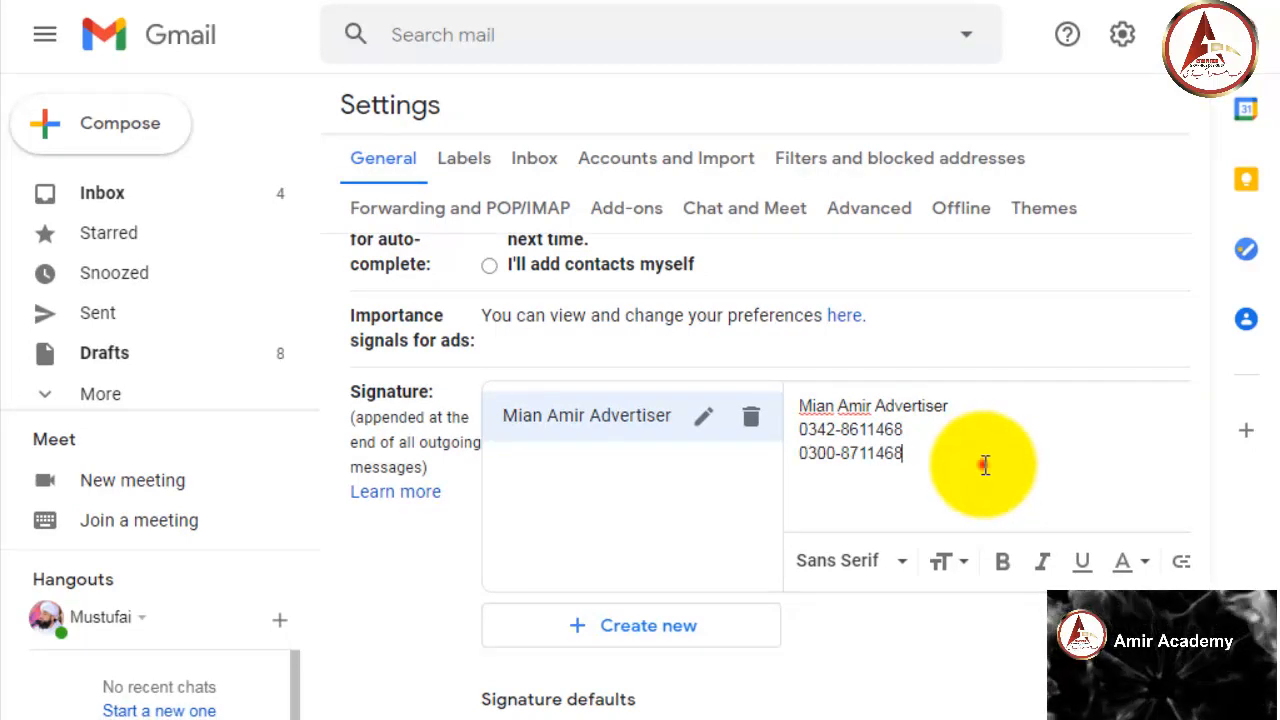
left_click(986, 463)
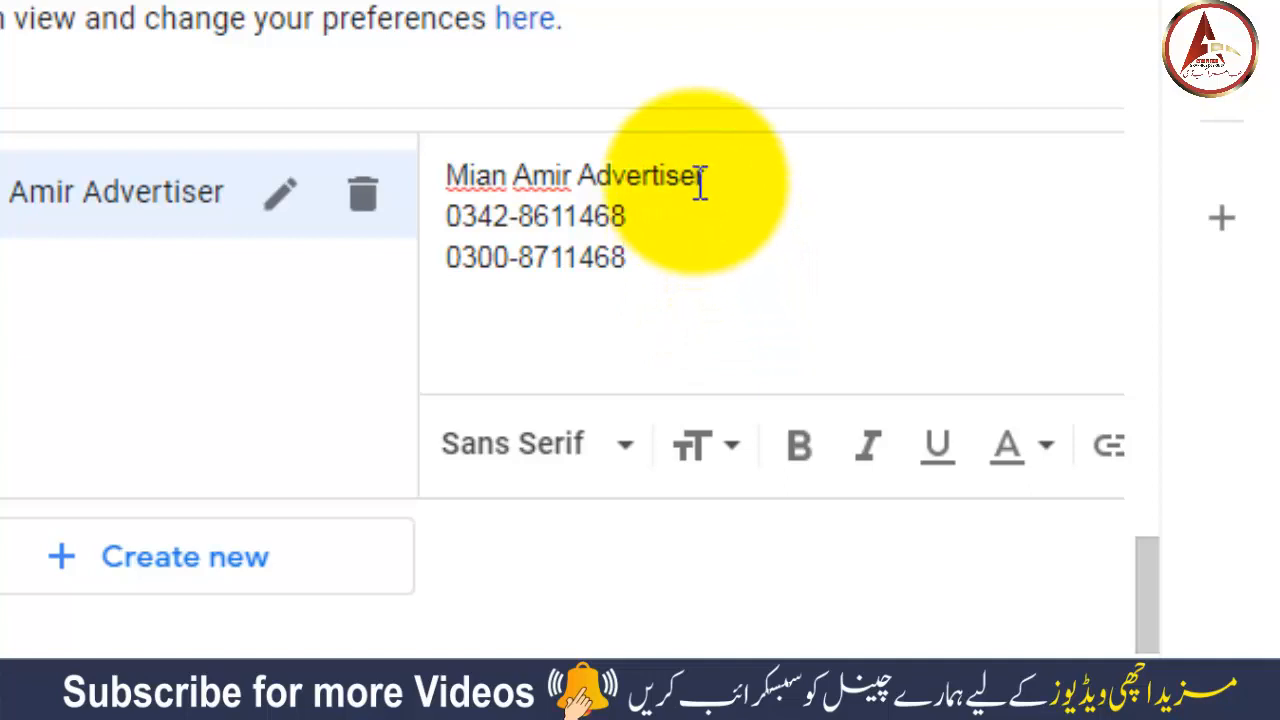
- Make the name line bold with white text on a dark red (RGB 102, 0, 0) background
left_click_drag(721, 176, 448, 188)
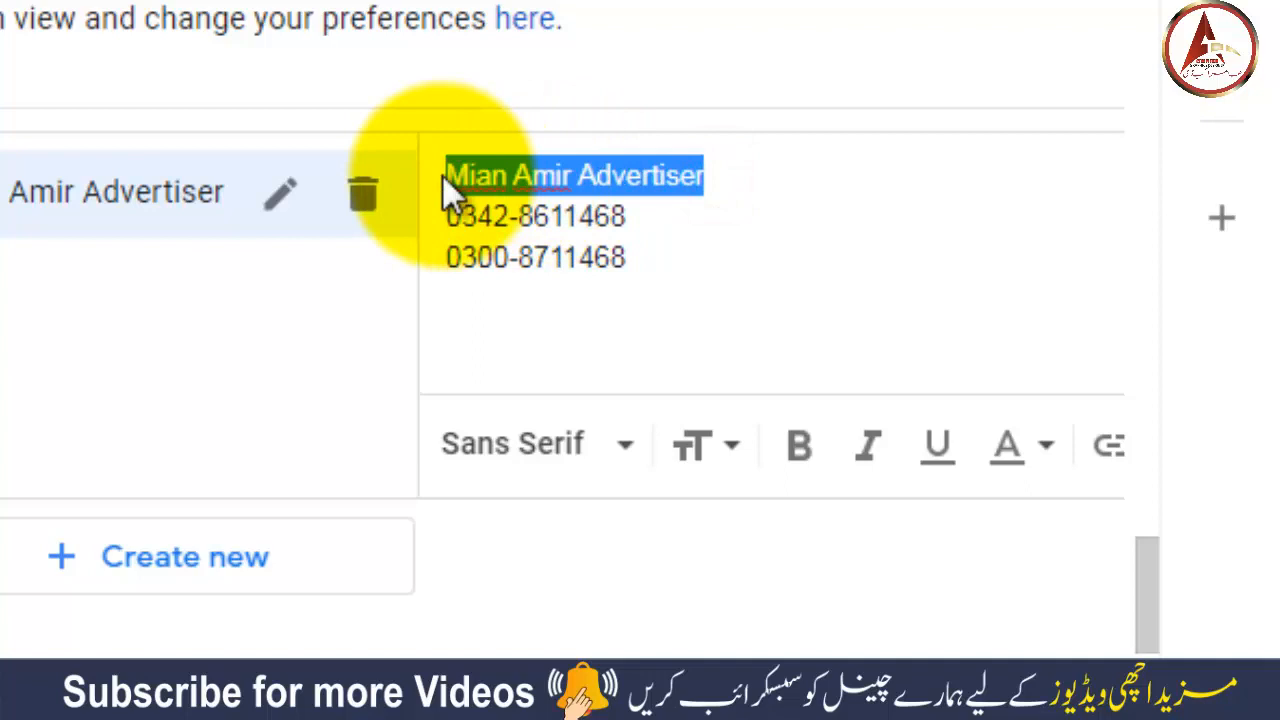
left_click(801, 452)
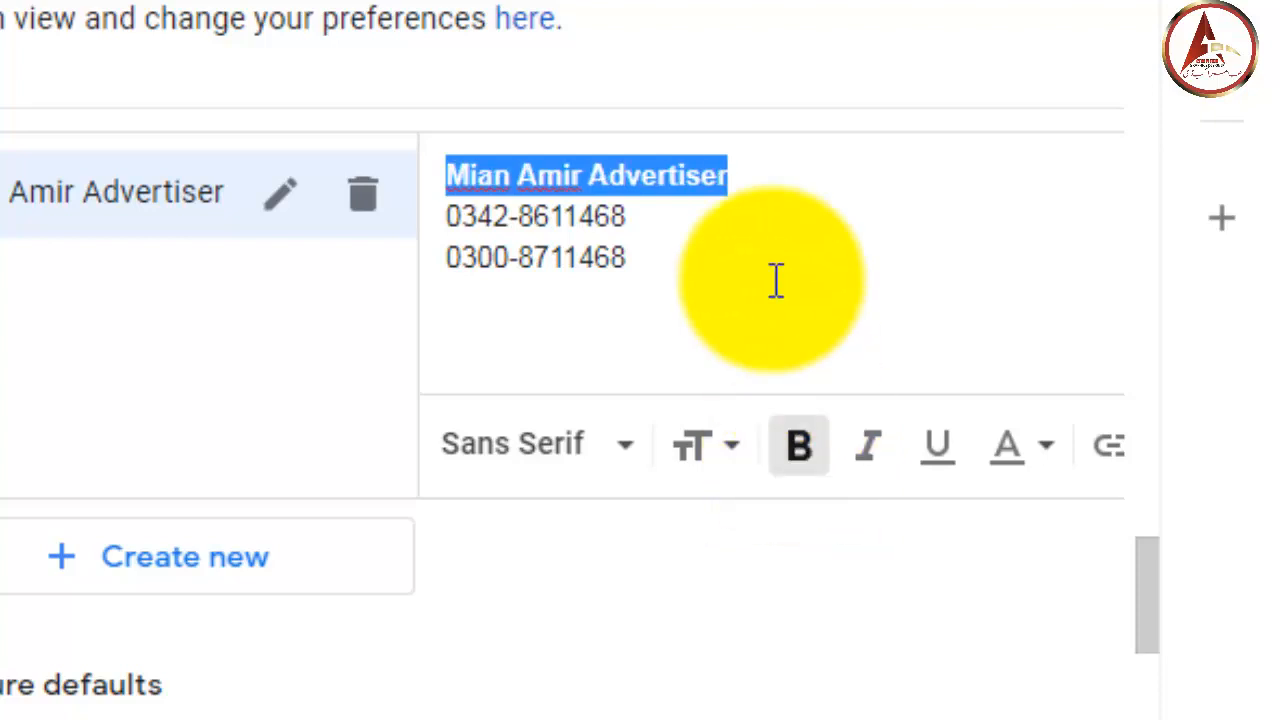
left_click(1043, 452)
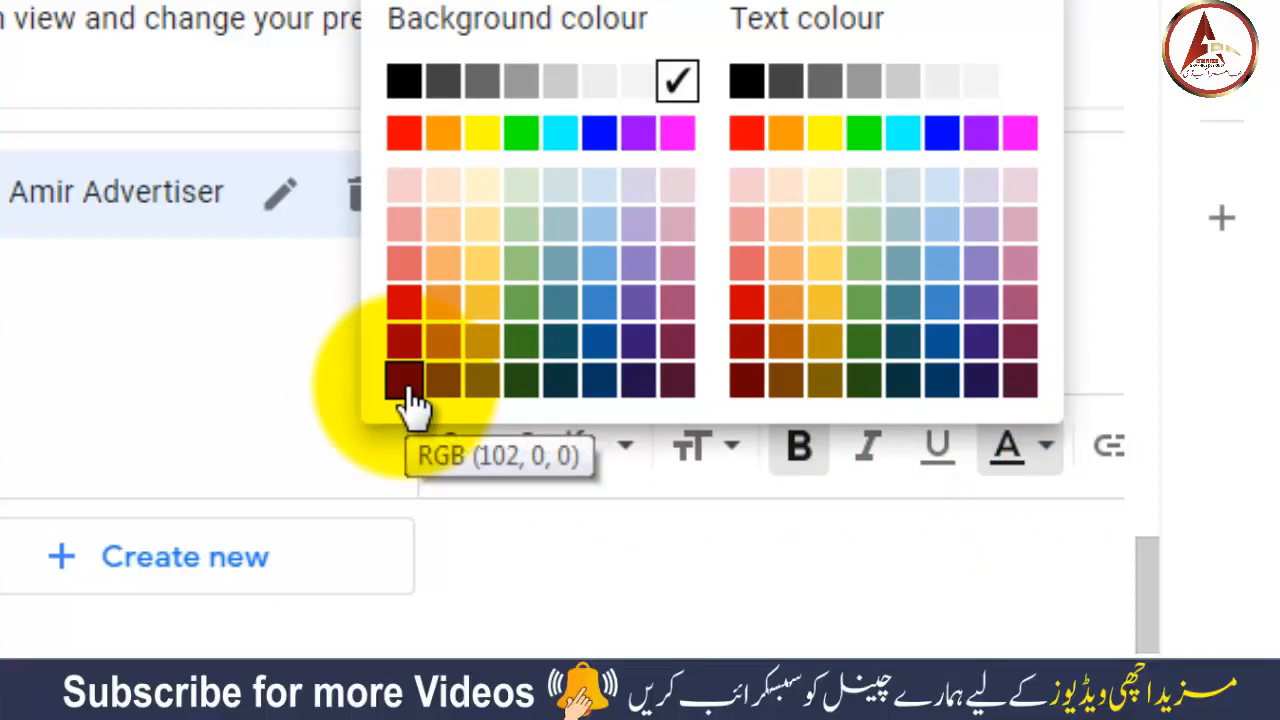
left_click(407, 385)
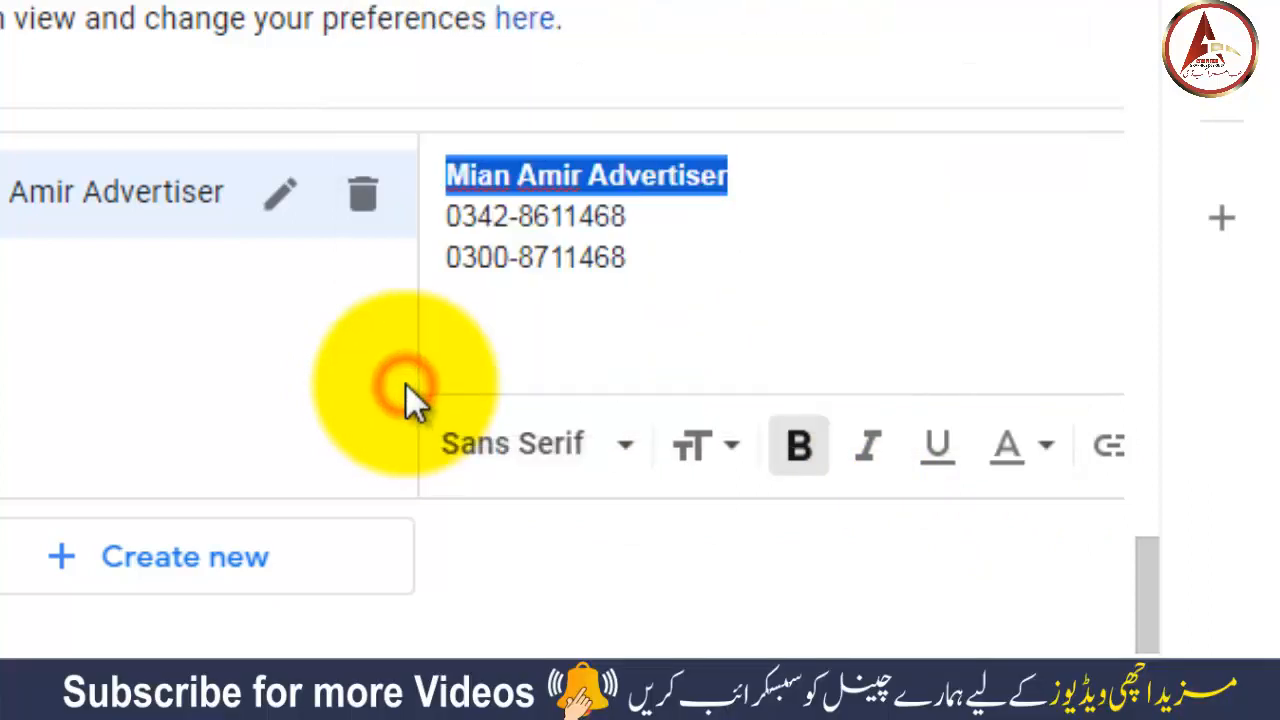
left_click(1040, 452)
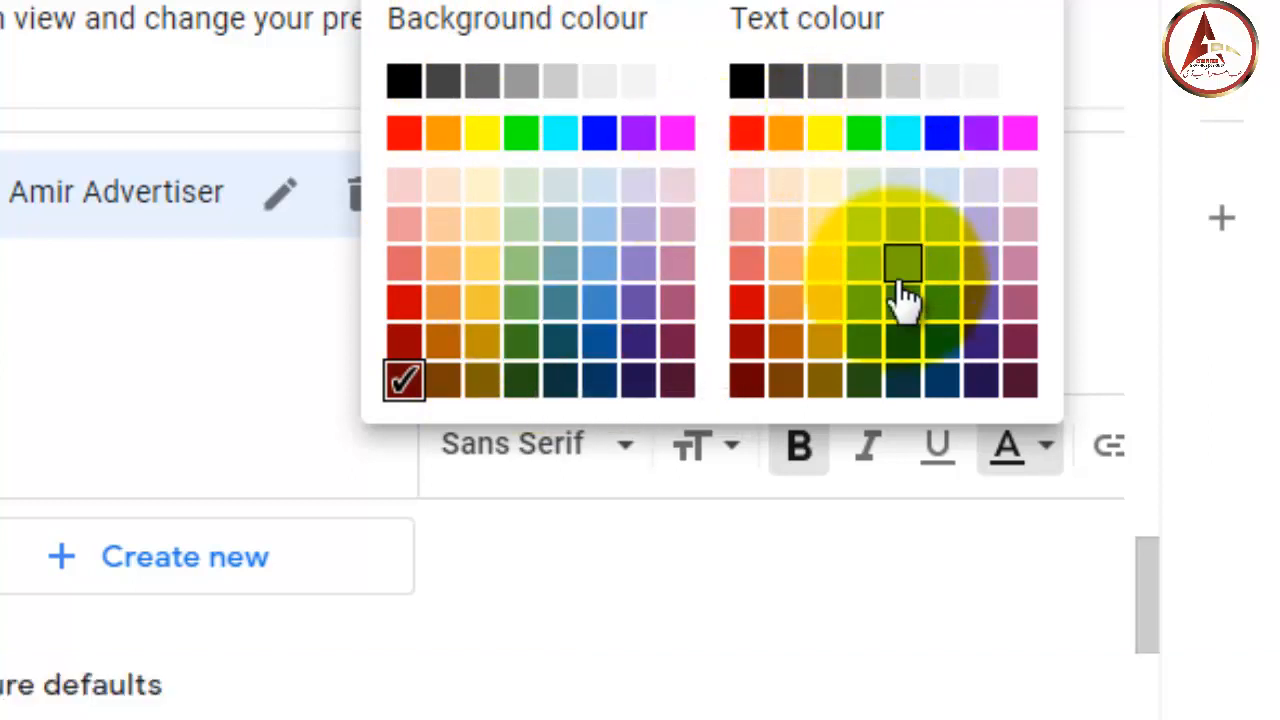
left_click(1019, 84)
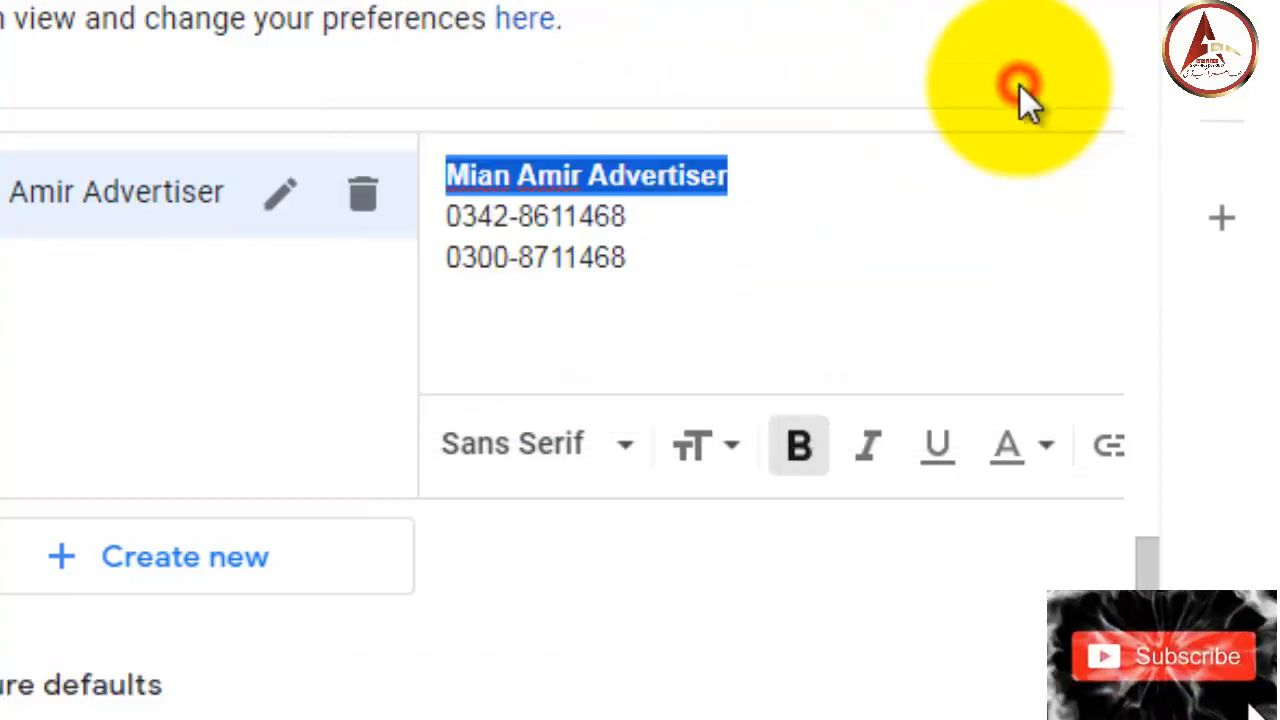
left_click(849, 226)
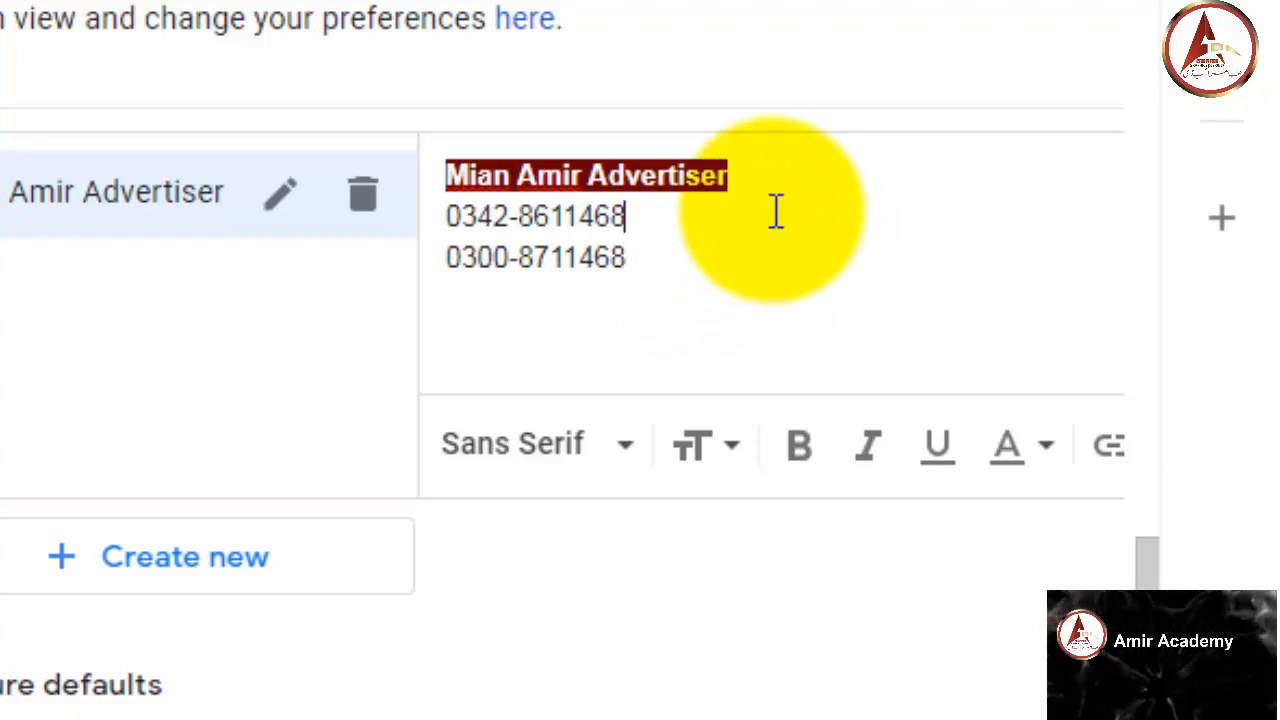
- Select both phone-number lines and make them bold
left_click_drag(645, 213, 405, 225)
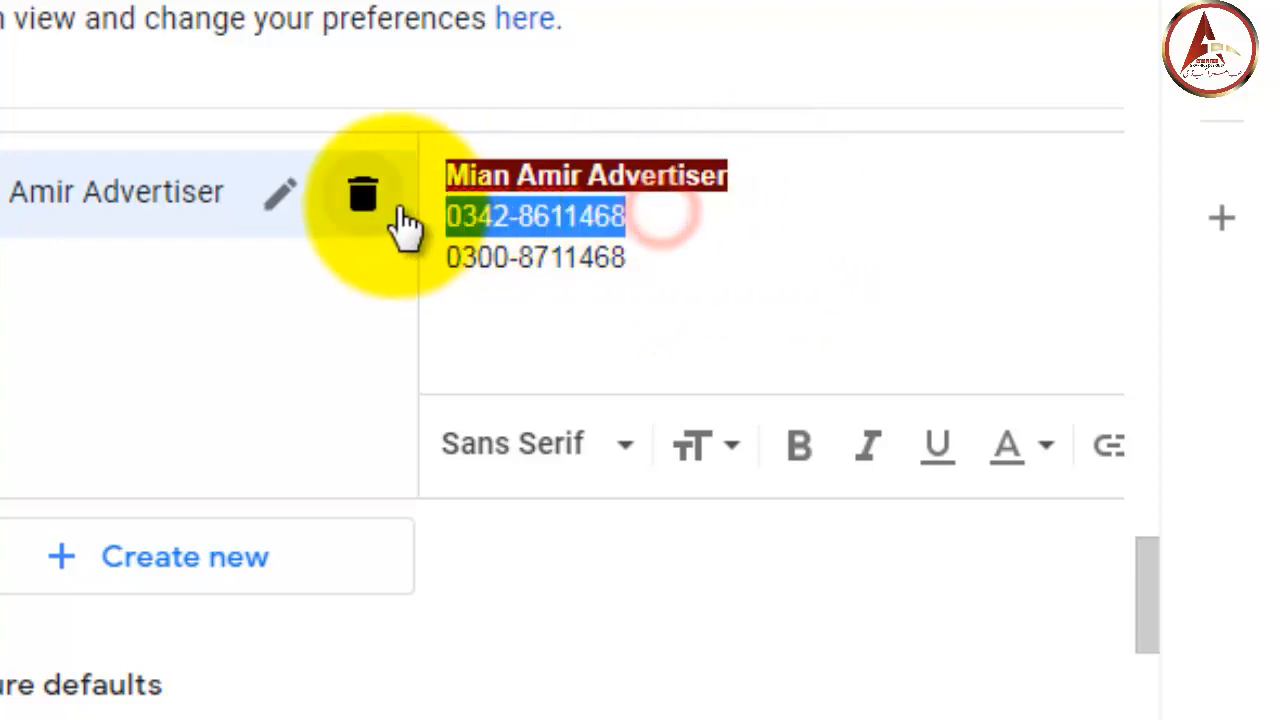
left_click(531, 290)
left_click_drag(640, 262, 455, 225)
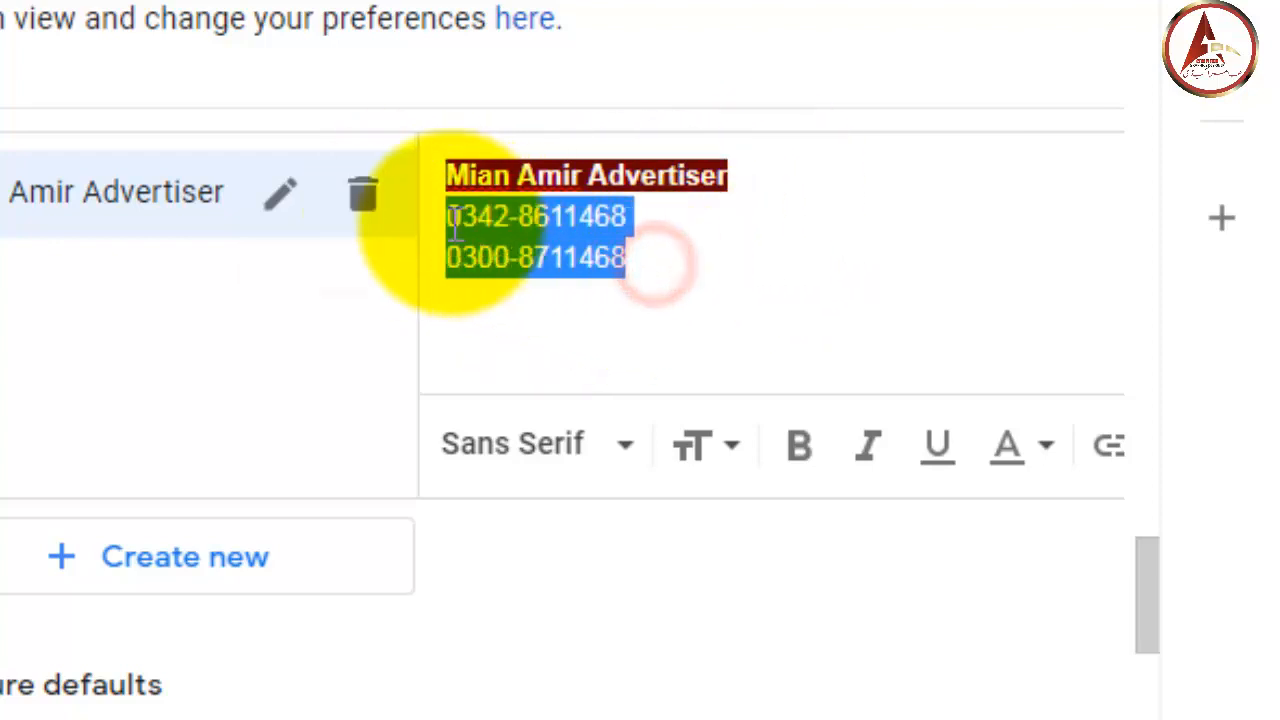
left_click(617, 330)
left_click_drag(626, 218, 445, 216)
left_click_drag(626, 265, 445, 200)
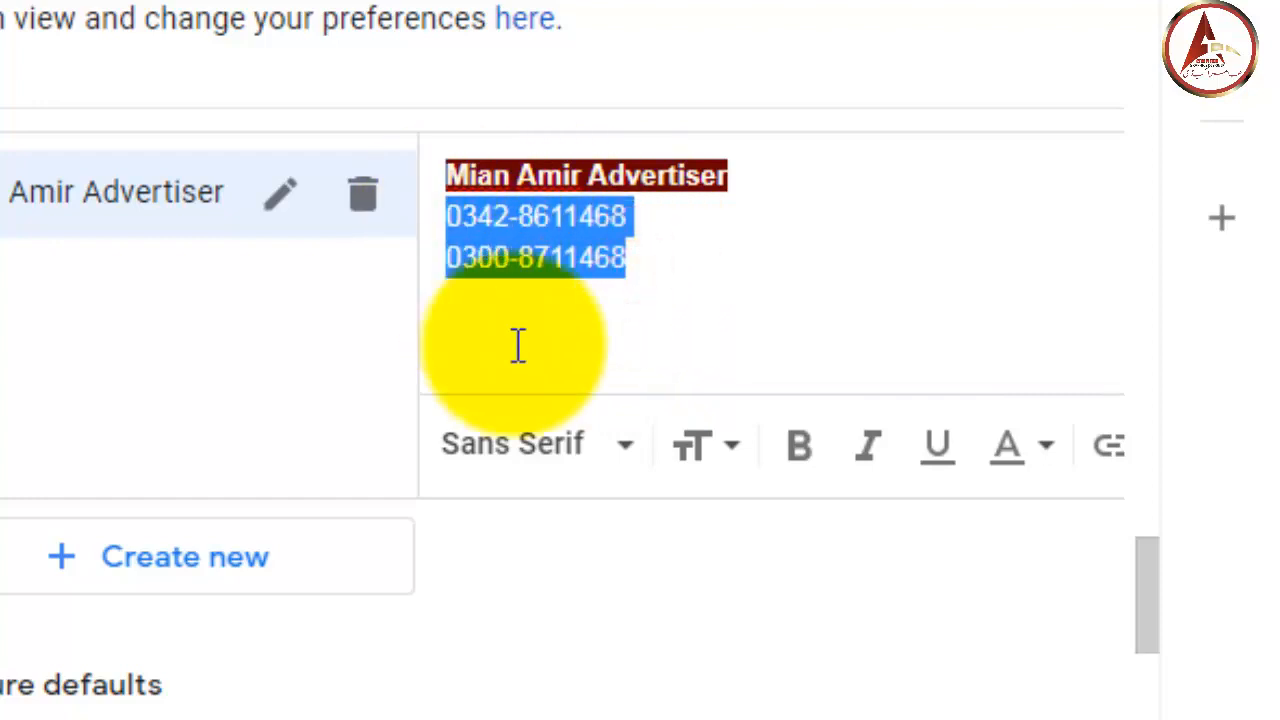
left_click(800, 455)
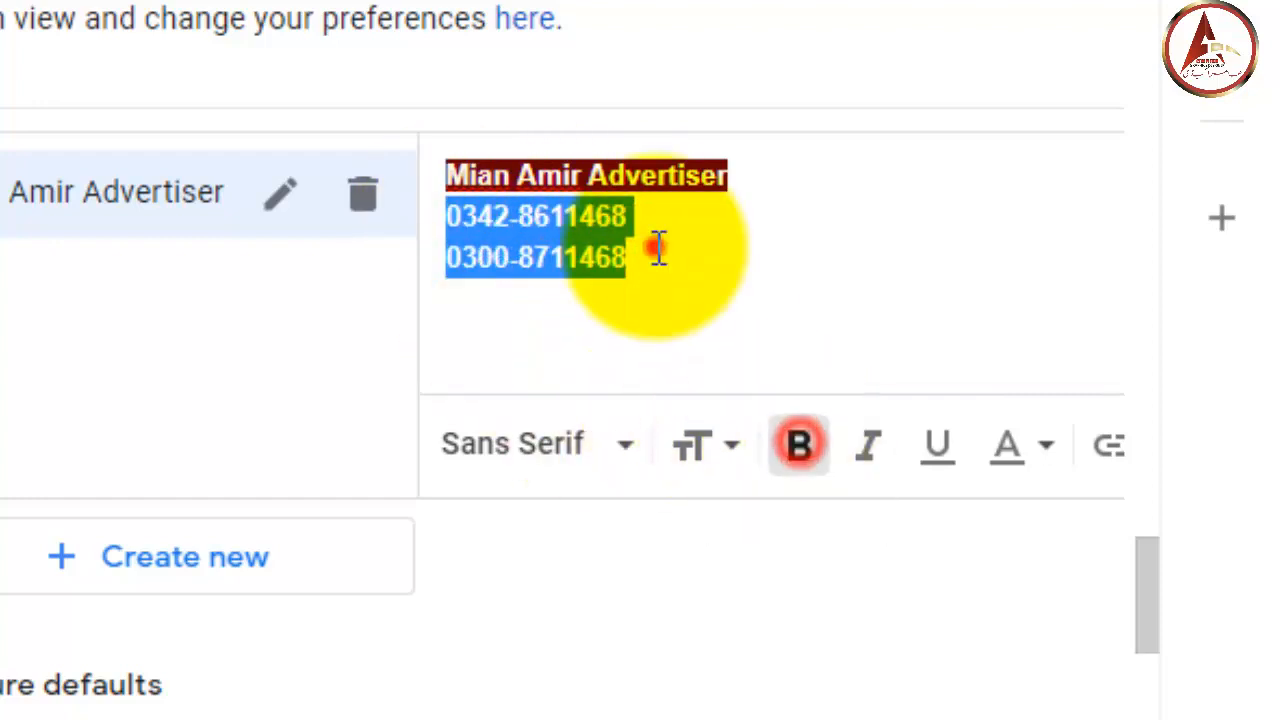
- Give the phone numbers white text on a dark green background
left_click(1050, 447)
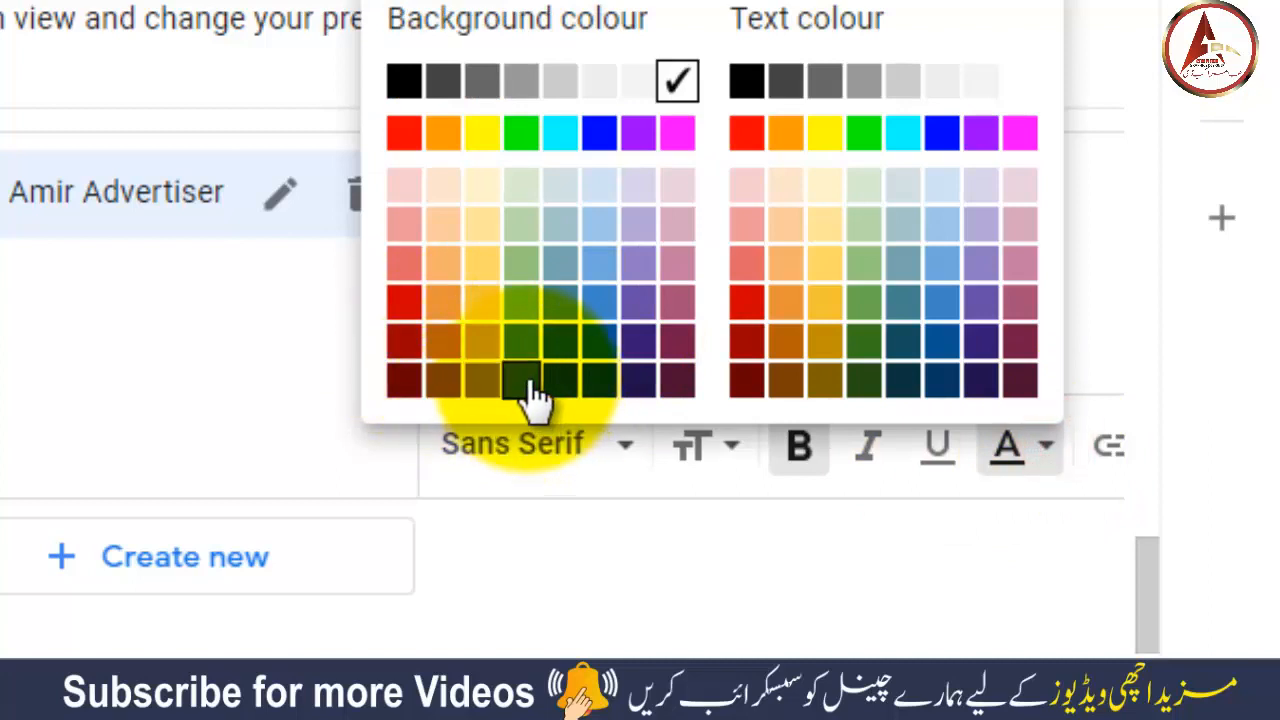
left_click(530, 385)
left_click(1047, 447)
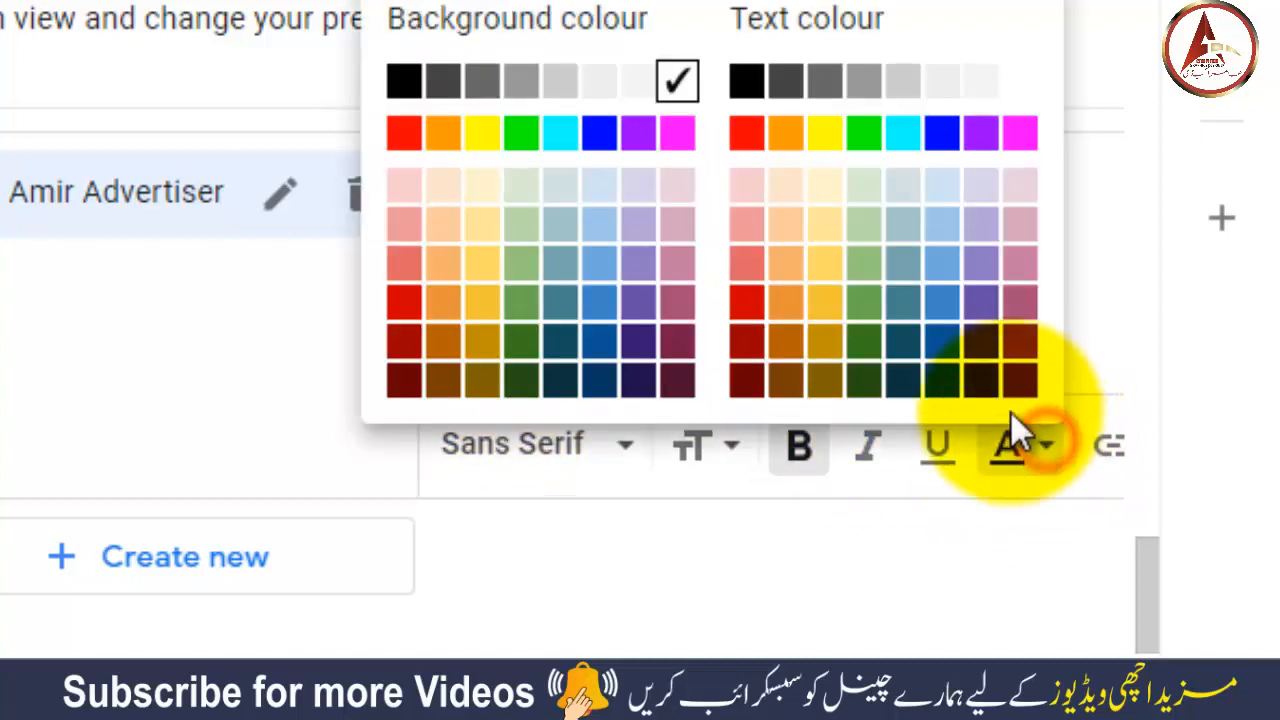
left_click(1020, 90)
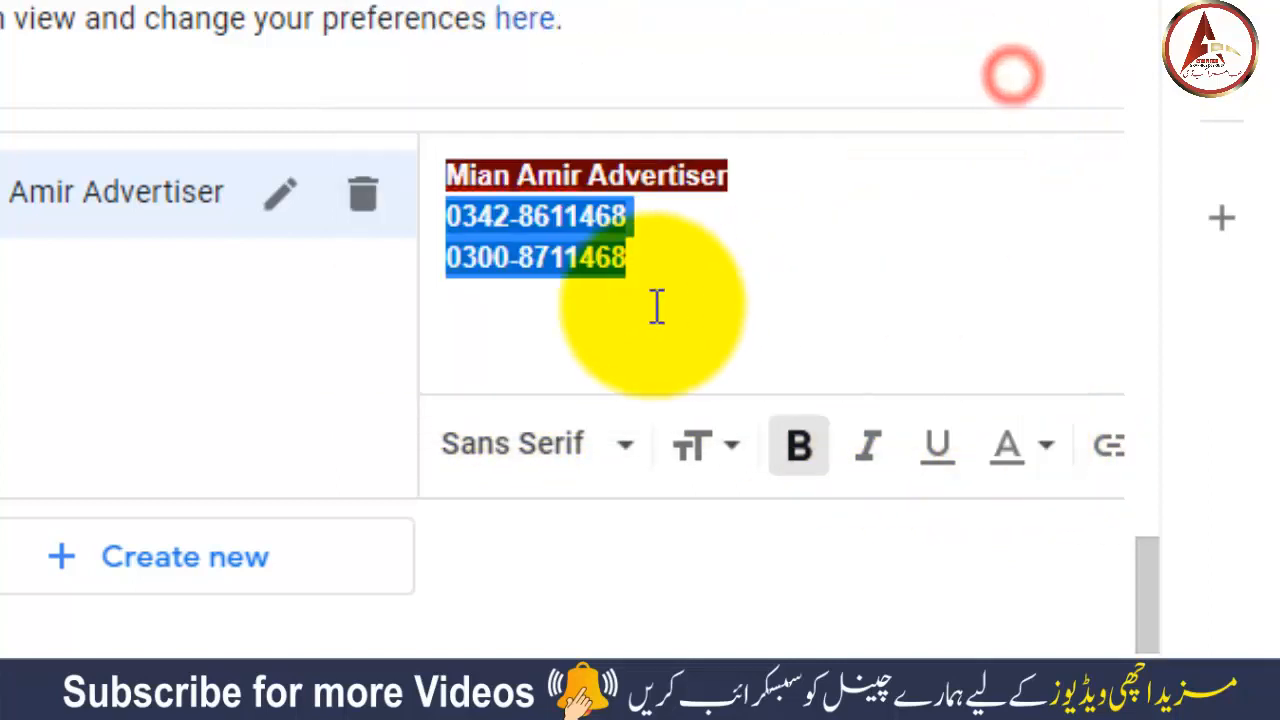
left_click(657, 300)
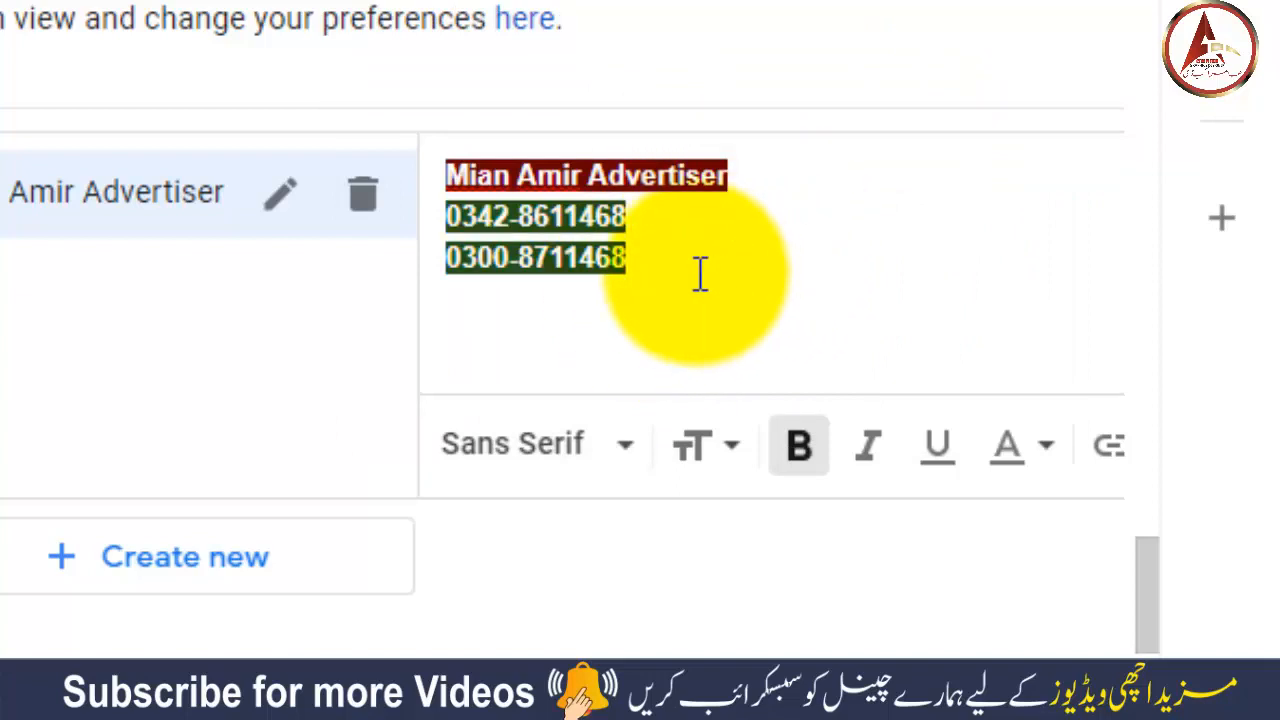
left_click_drag(1149, 559, 1149, 582)
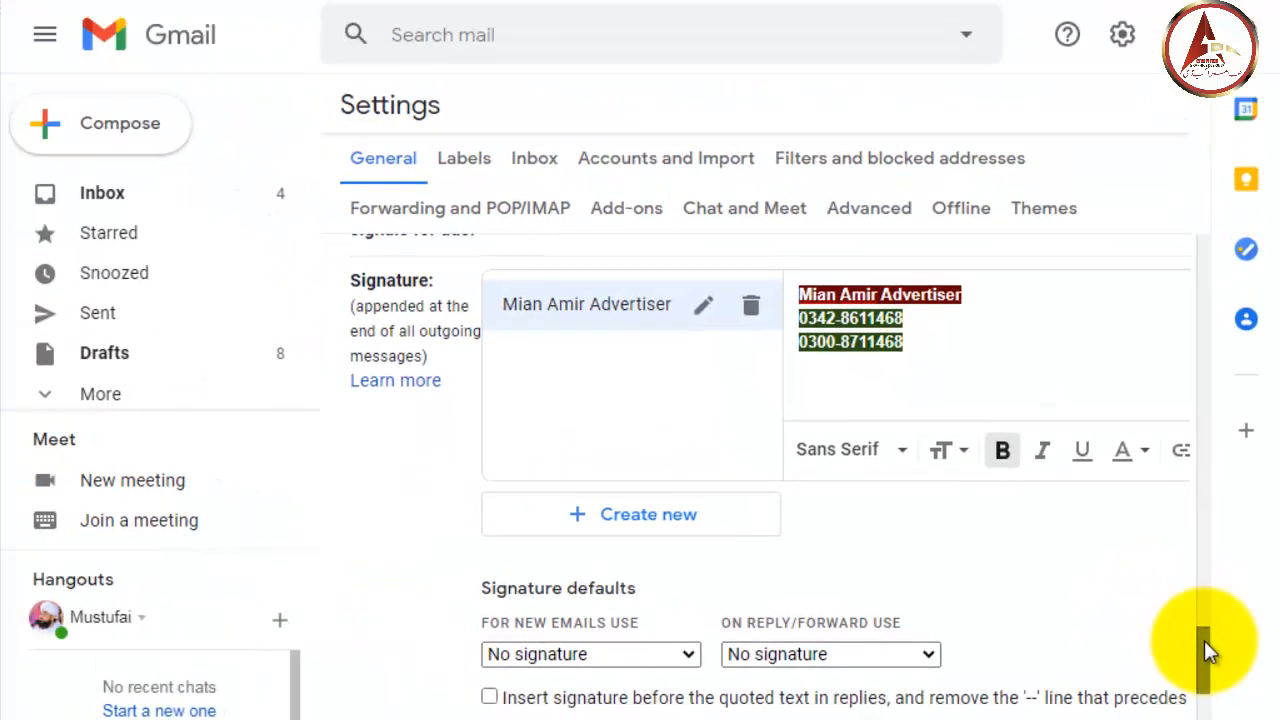
- Use the new signature for new emails and replies/forwards, leaving insert-above-quoted-text unchecked
left_click_drag(1204, 640, 1205, 684)
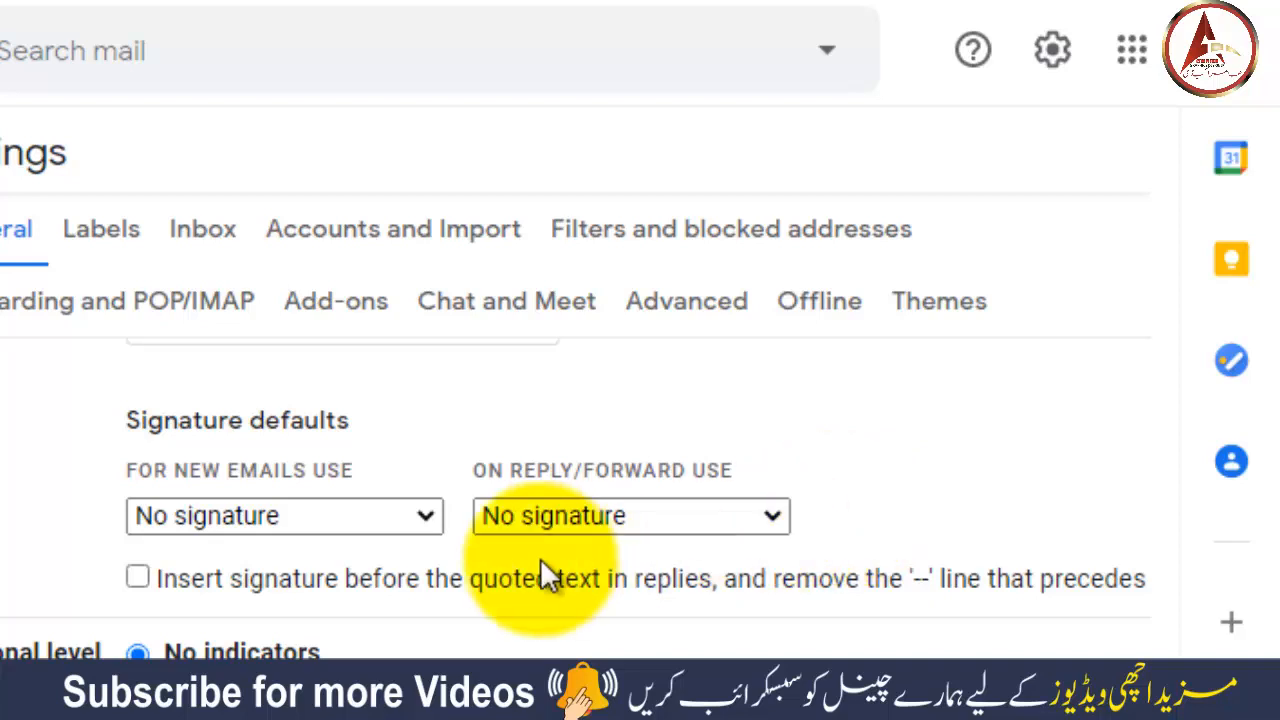
left_click(428, 515)
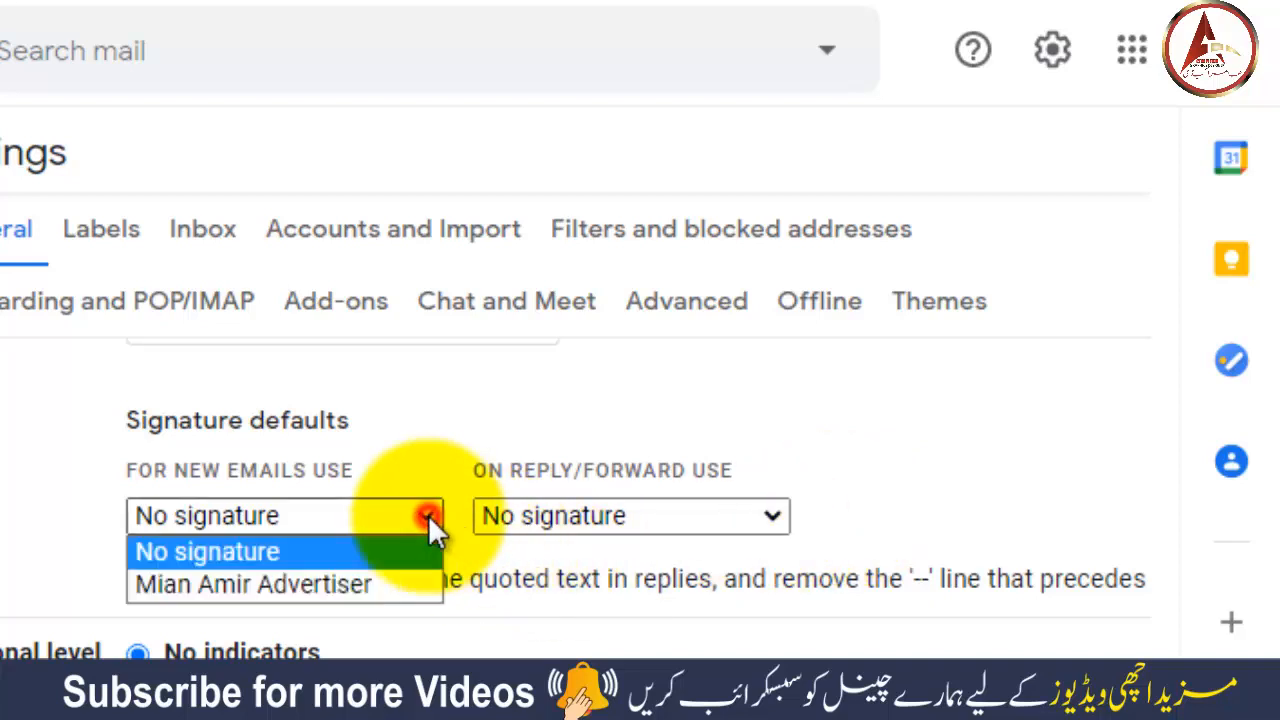
left_click(363, 583)
left_click(600, 515)
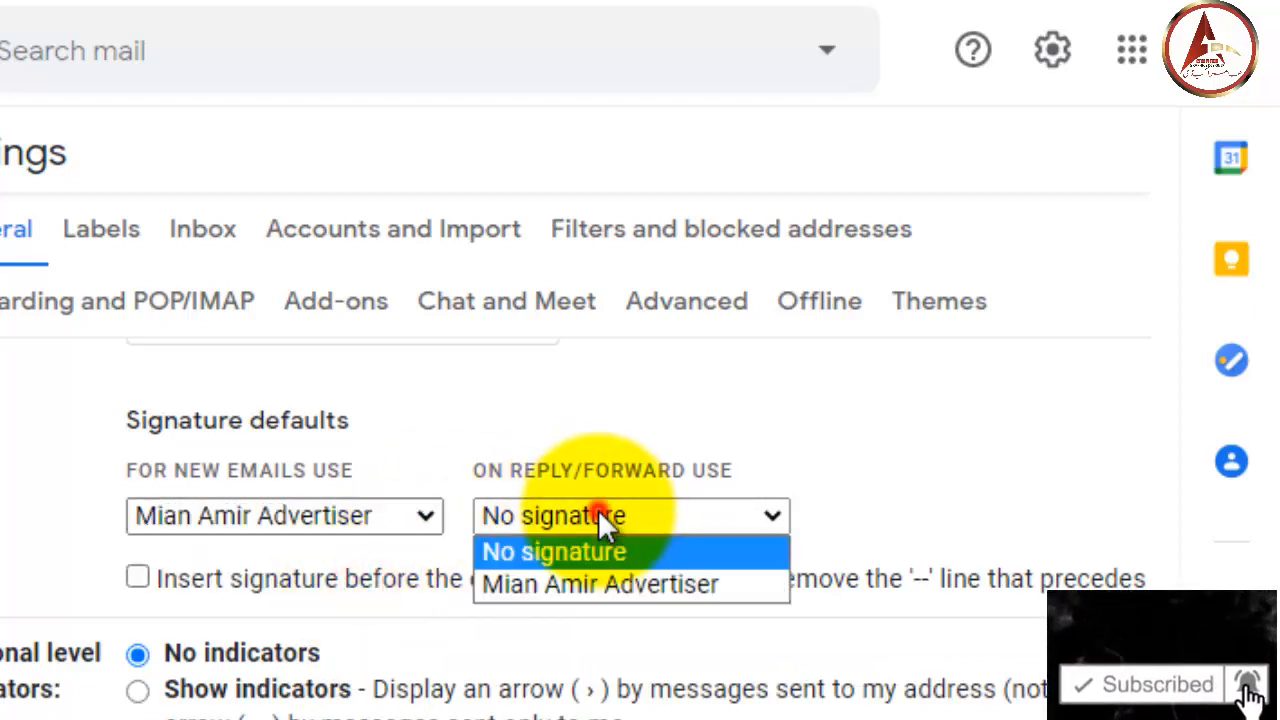
left_click(596, 583)
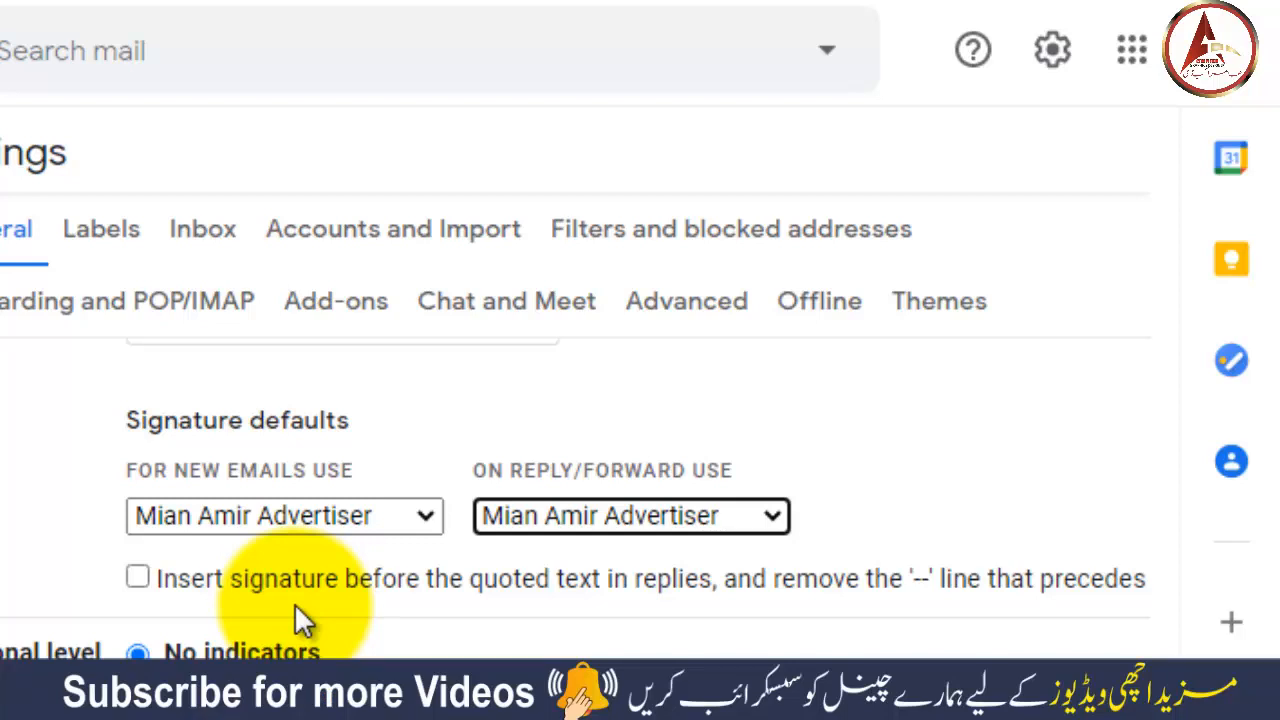
left_click(137, 578)
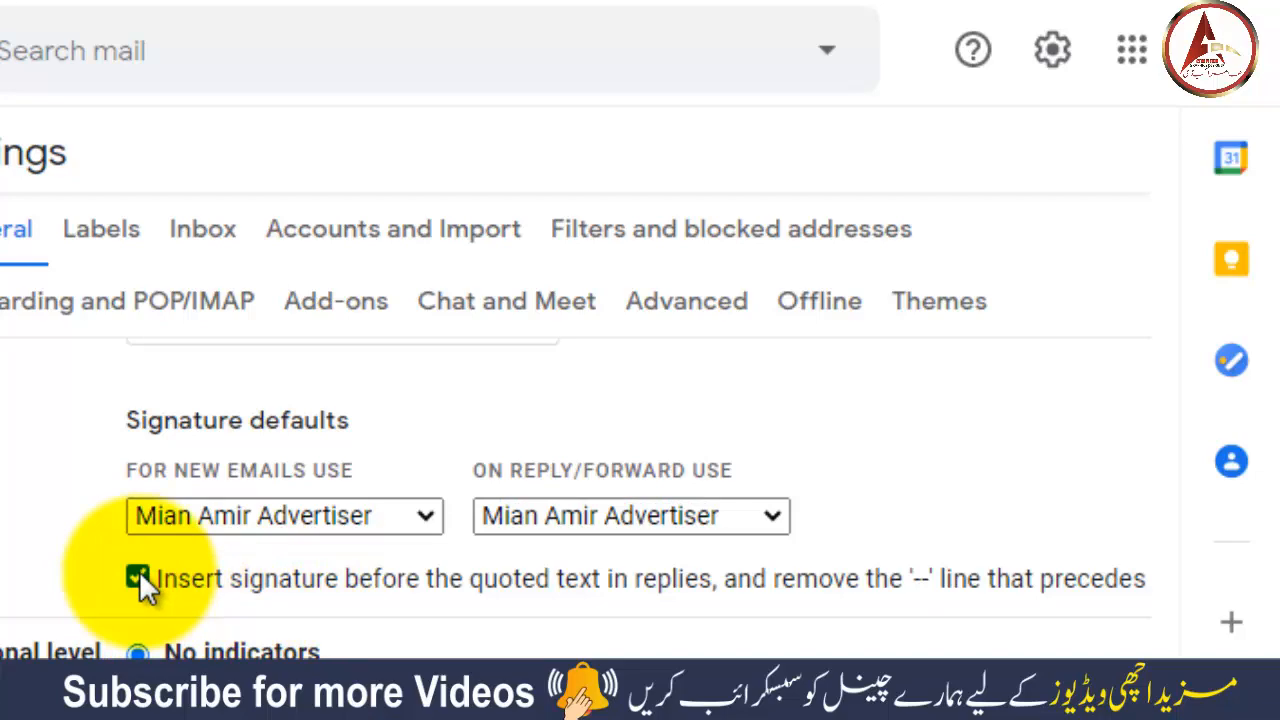
left_click(139, 576)
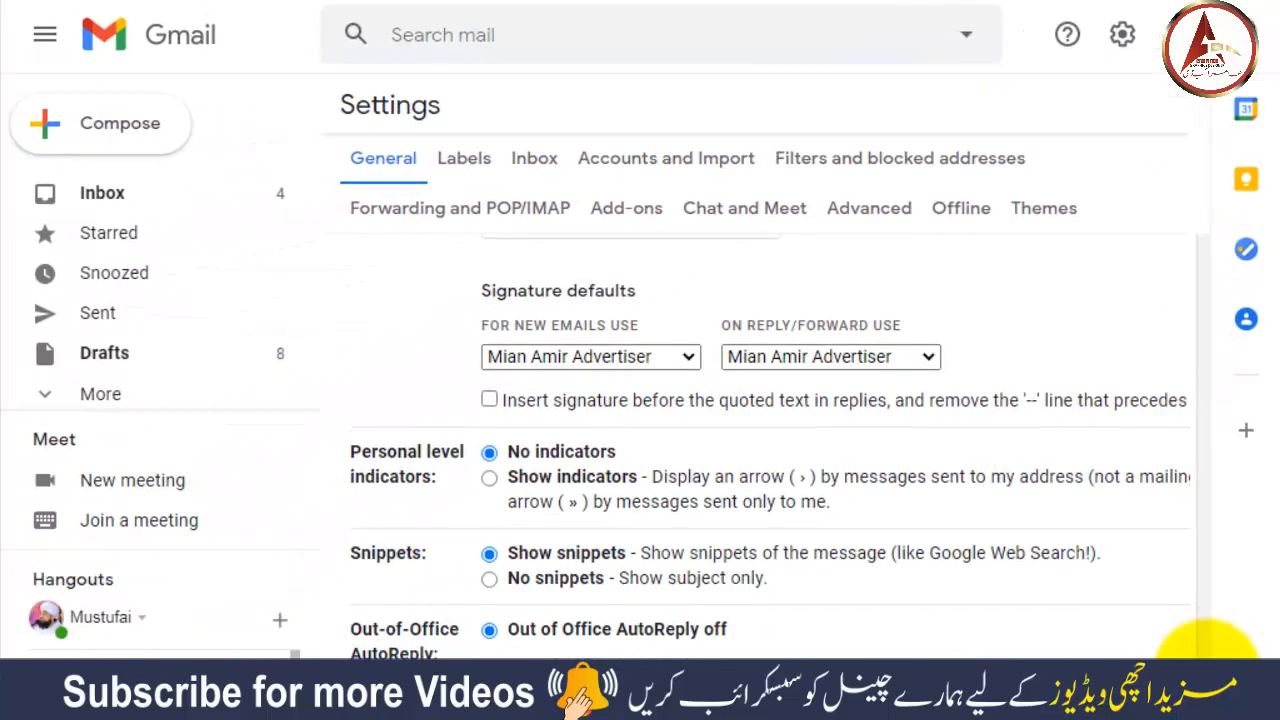
- Save the settings and start a new message showing the styled signature
scroll(1208, 640, "down", 4)
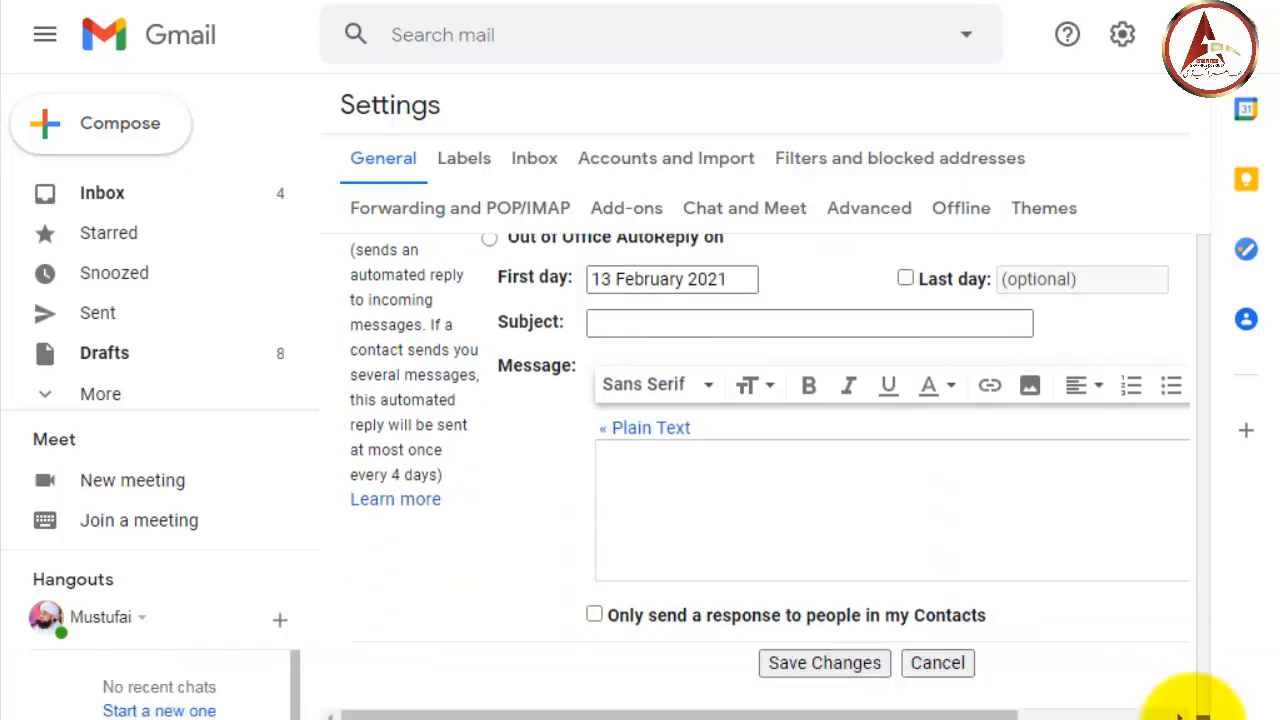
left_click(822, 664)
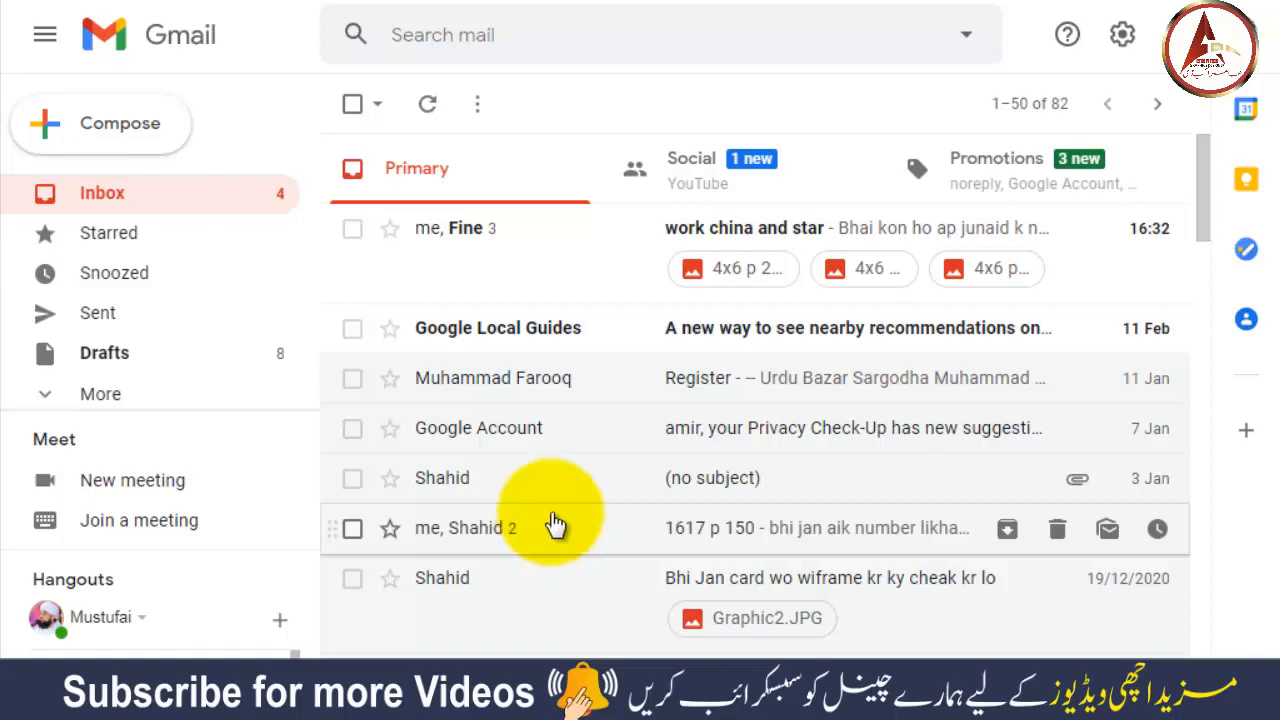
left_click(118, 138)
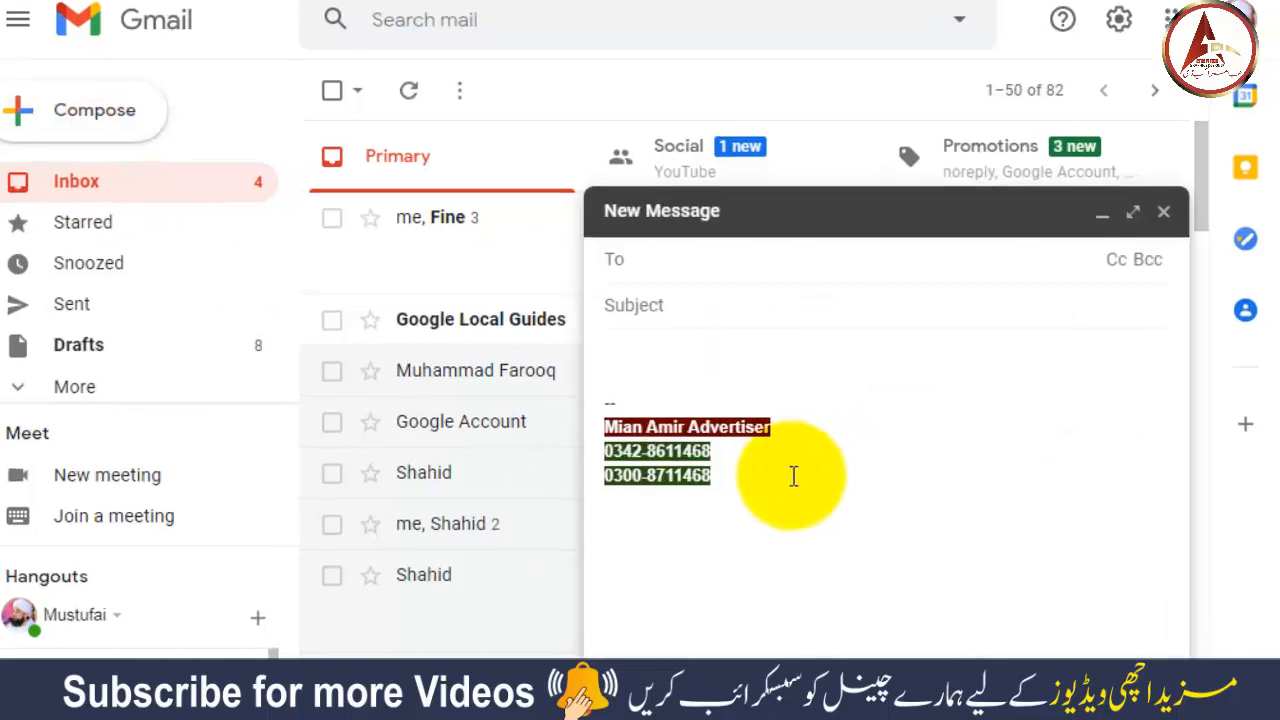